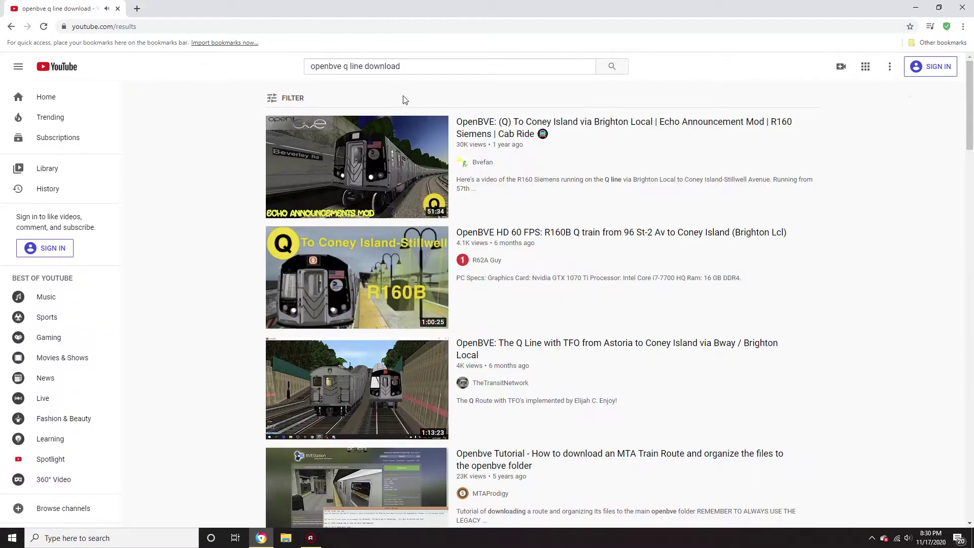
Step: Change the YouTube search to "openbve a line download" and run it
left_click(345, 67)
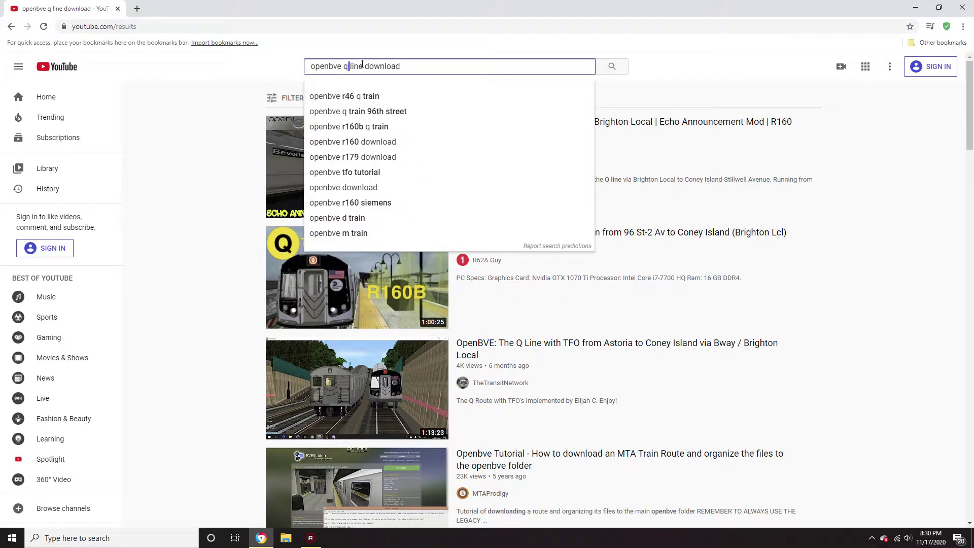
key("BackSpace")
key("BackSpace")
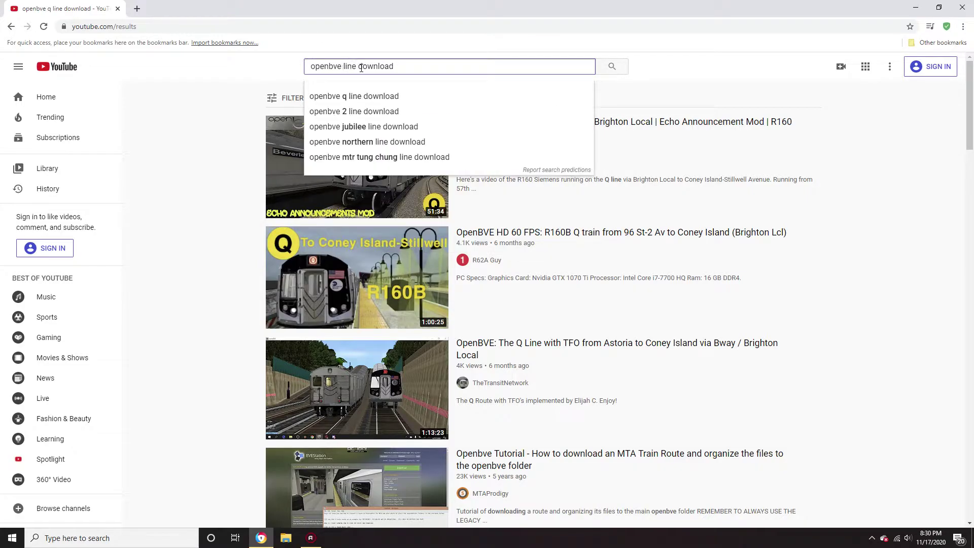
type("a")
key("Return")
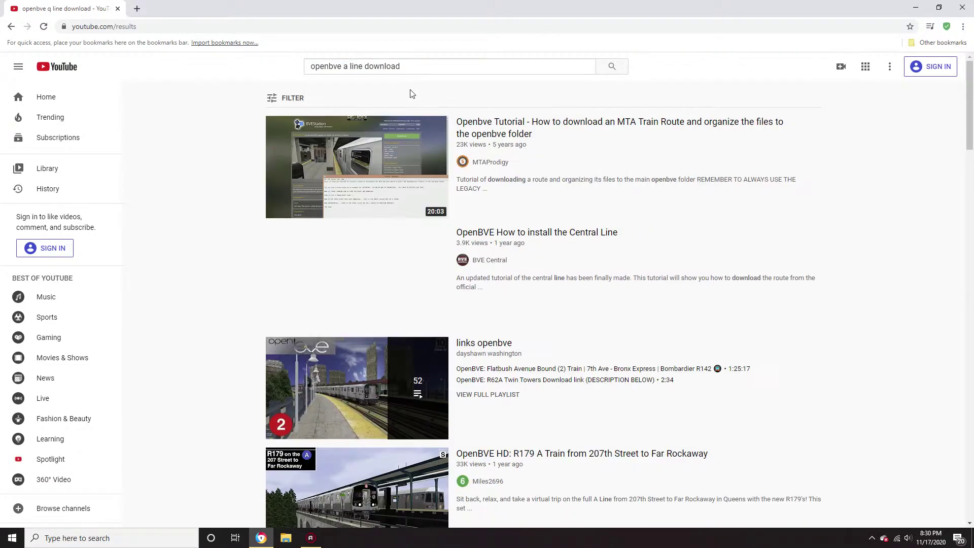
Step: Open the video "BVE Tutorial: Sorting Object, Route & Sound Files For Popular NYC Subway Lines" and clear the search text
left_click_drag(970, 114, 971, 284)
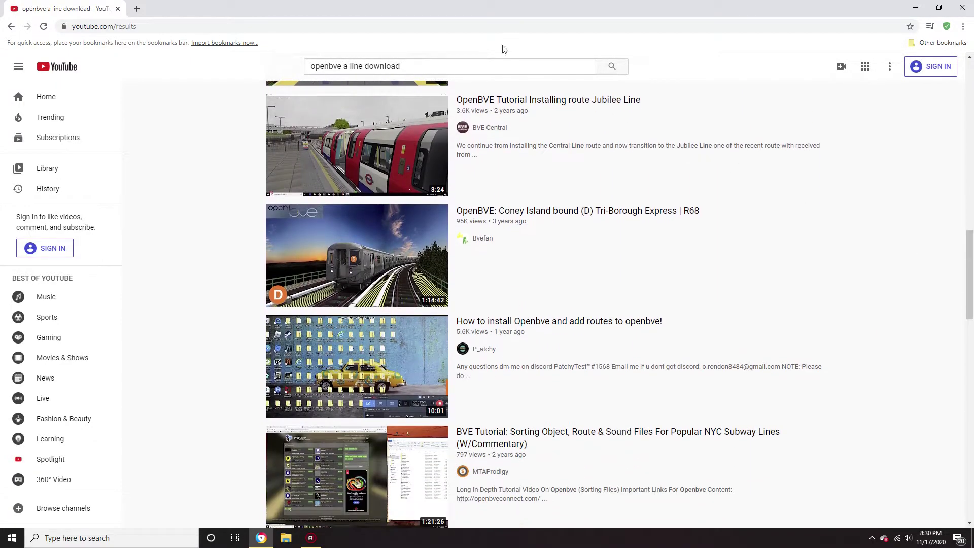
left_click(355, 476)
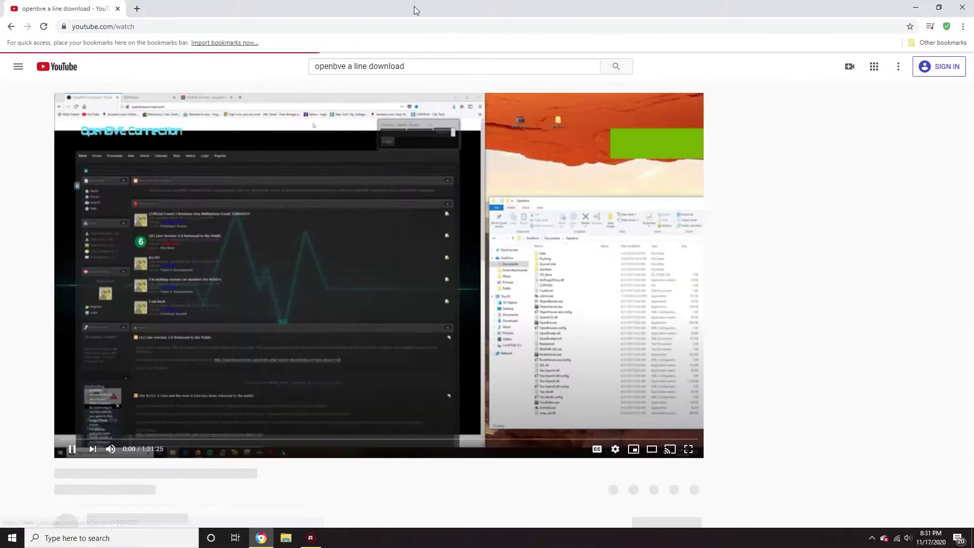
left_click(427, 66)
key("BackSpace")
key("BackSpace")
key("BackSpace")
key("BackSpace")
key("BackSpace")
key("BackSpace")
key("BackSpace")
key("BackSpace")
key("BackSpace")
key("BackSpace")
key("BackSpace")
key("BackSpace")
key("BackSpace")
key("BackSpace")
key("BackSpace")
key("BackSpace")
key("BackSpace")
key("BackSpace")
key("BackSpace")
key("BackSpace")
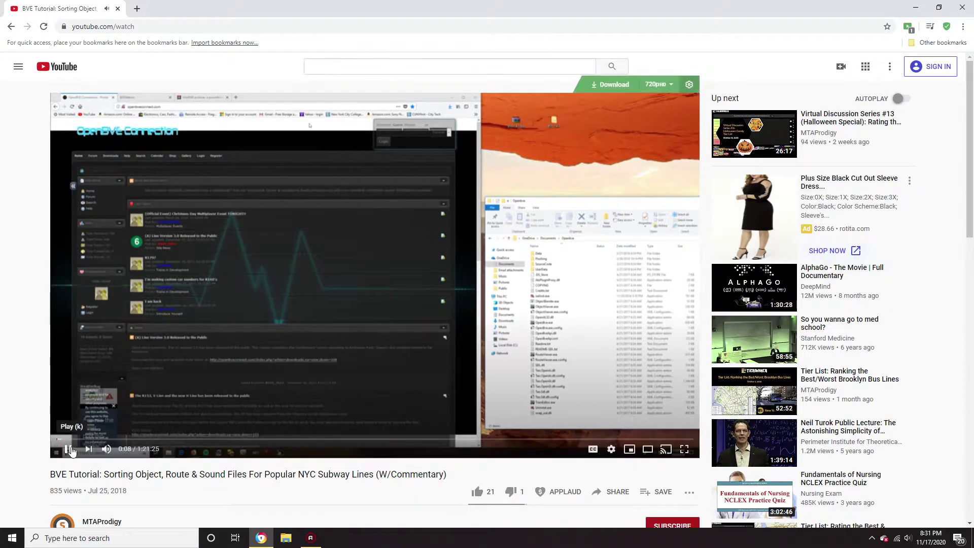
Step: Expand the video's full description and follow its openbveconnect.com link
left_click_drag(970, 94, 971, 238)
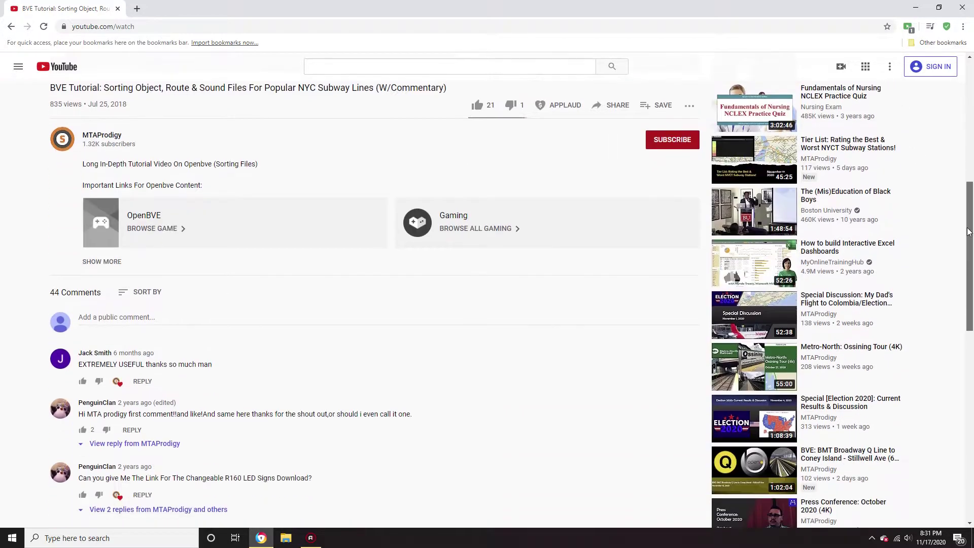
left_click(115, 261)
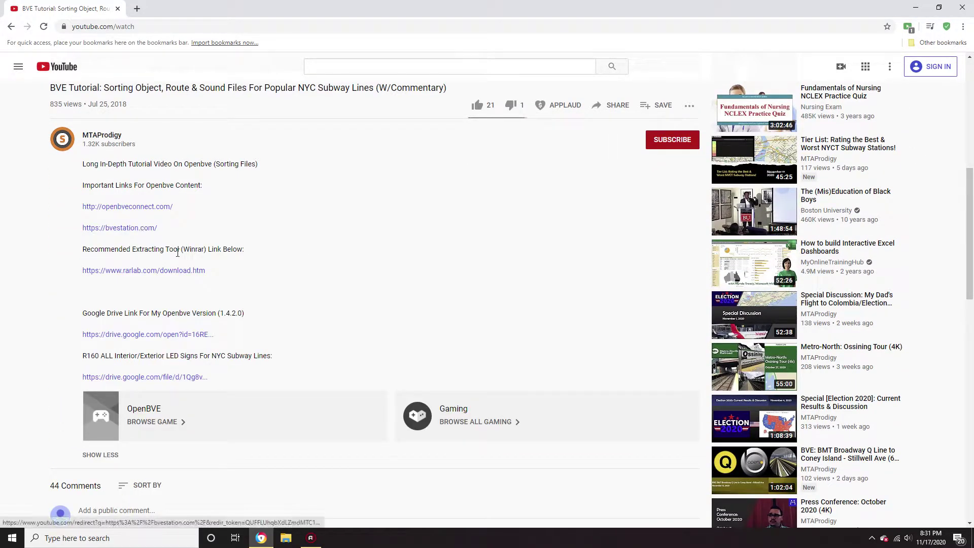
left_click(138, 206)
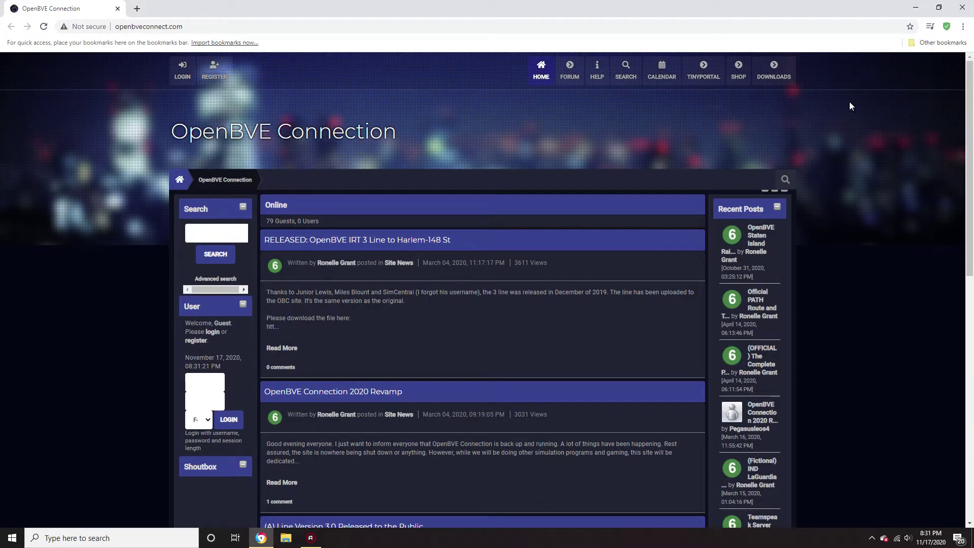
Step: Look through the "(A) Line Version 3.0 Released to the Public" news post and the post after it for download links
left_click_drag(972, 93, 972, 193)
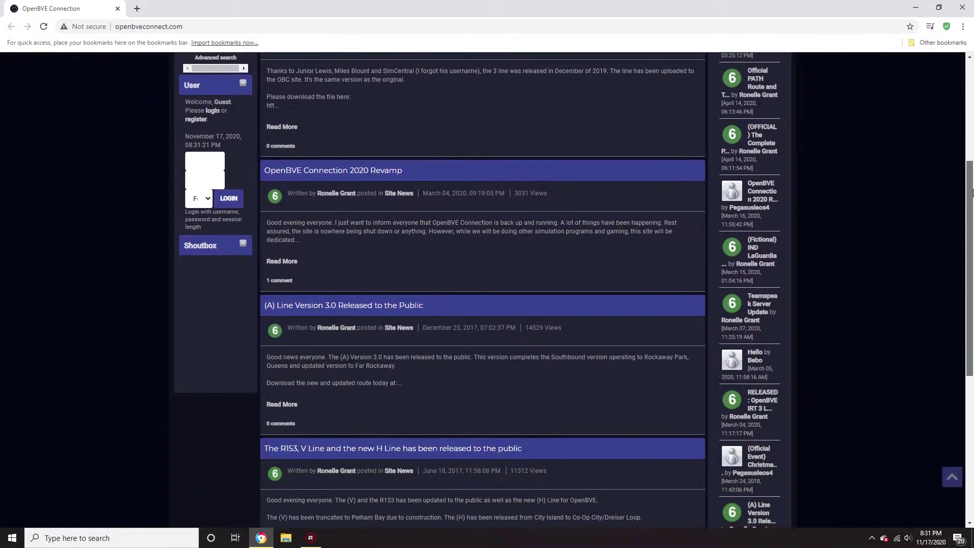
scroll(304, 218, "down", 2)
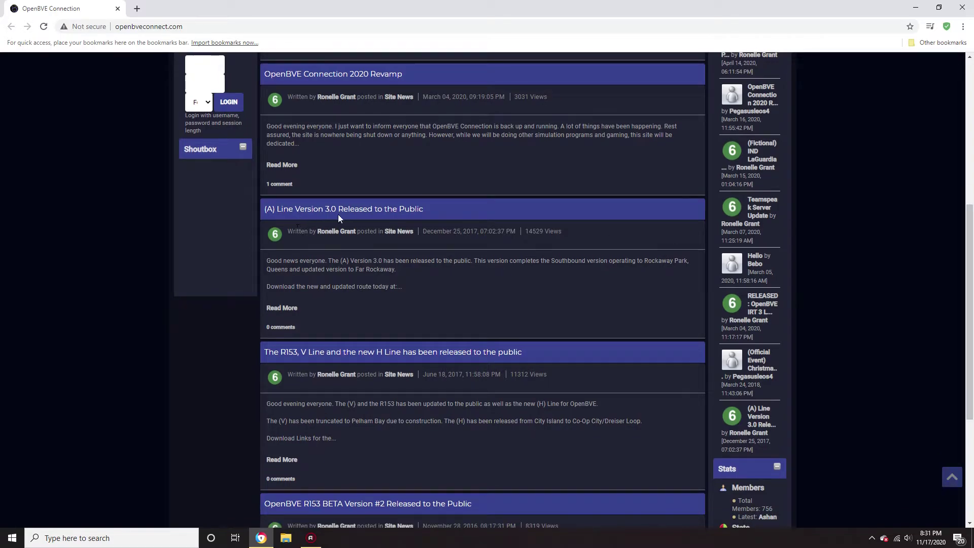
left_click(339, 212)
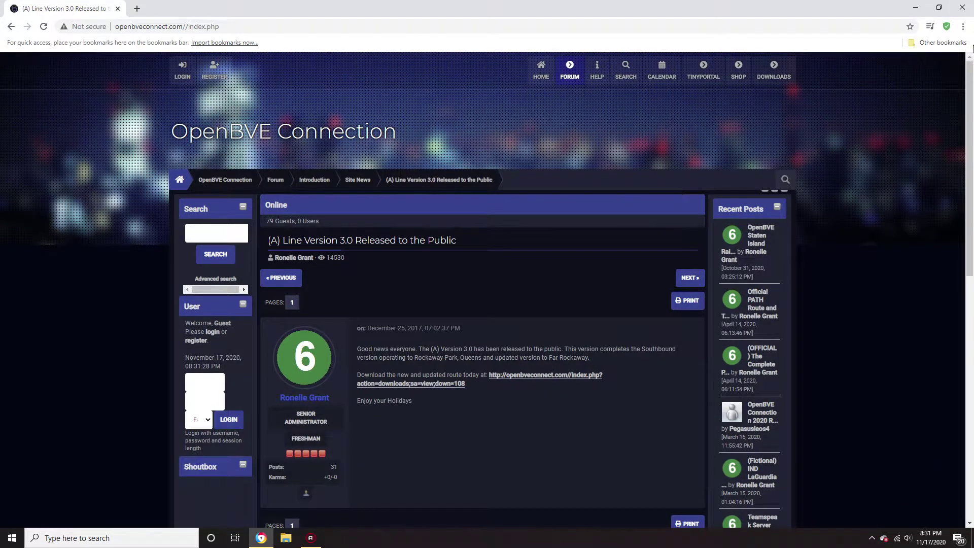
left_click(686, 278)
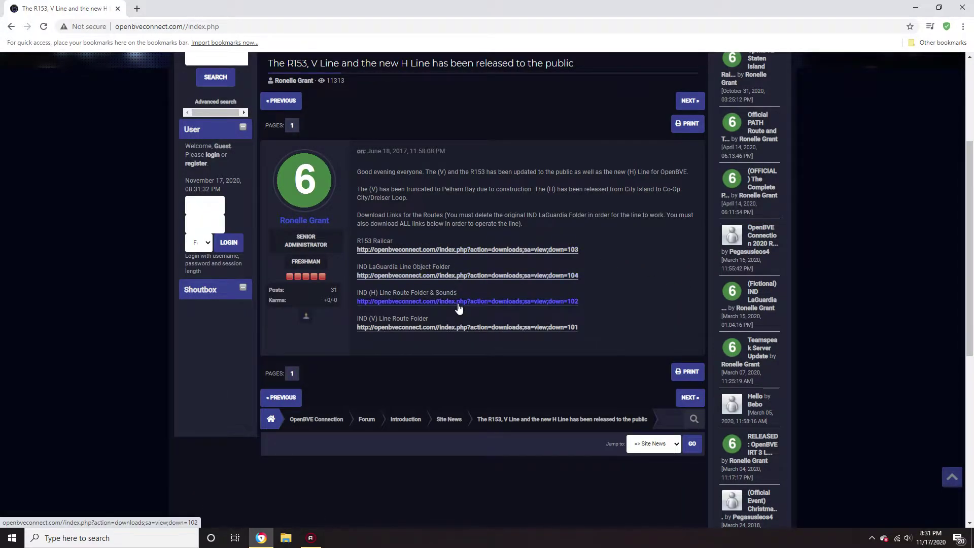
scroll(554, 297, "up", 4)
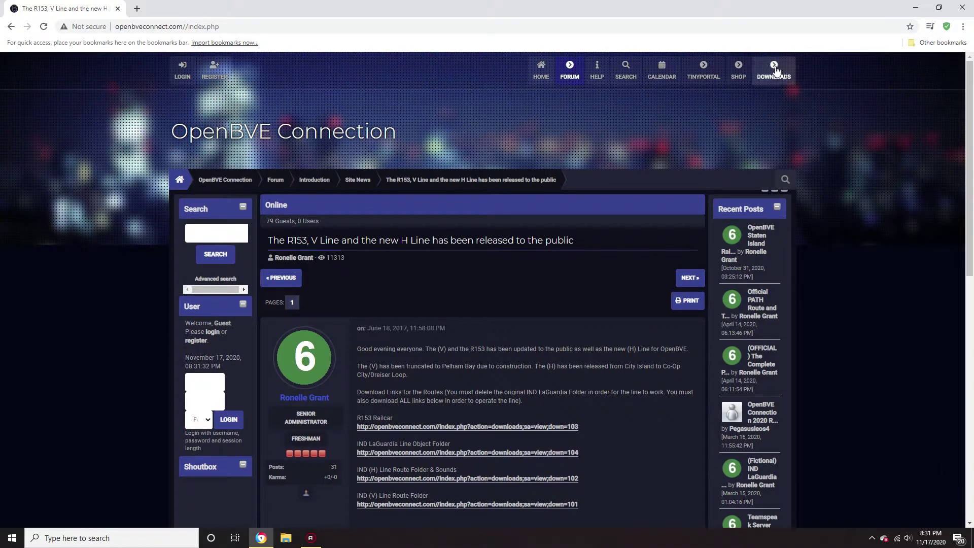
Step: Open the OpenBVE 8th Avenue Line category in the site's downloads
left_click(774, 69)
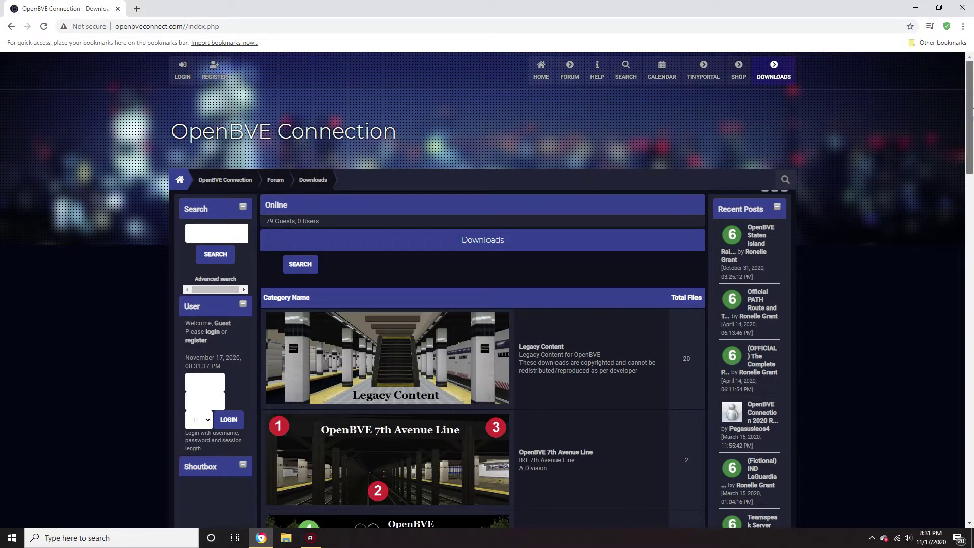
scroll(940, 234, "down", 10)
left_click(551, 158)
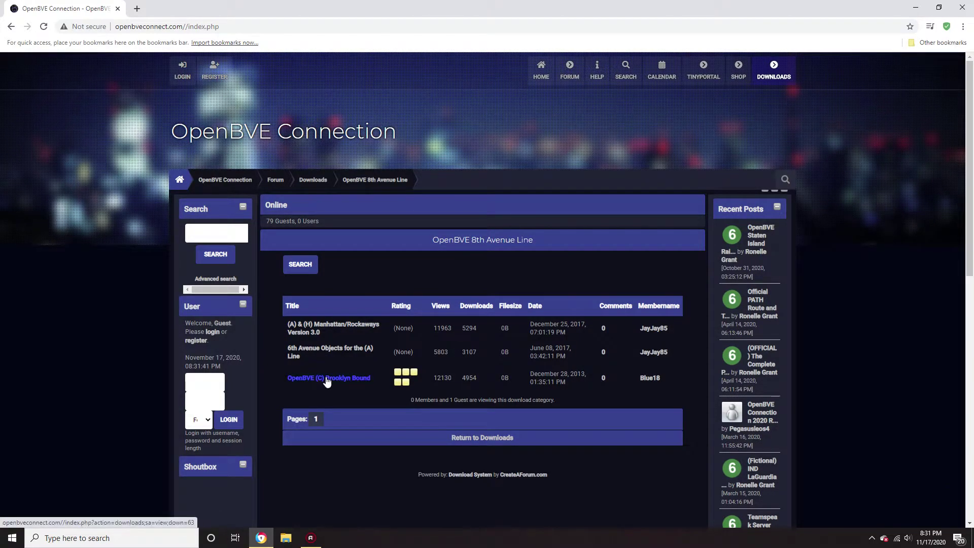
Step: Download "(A) & (H) Manhattan/Rockaways Version 3.0" and return to the 8th Avenue Line file list
left_click(324, 329)
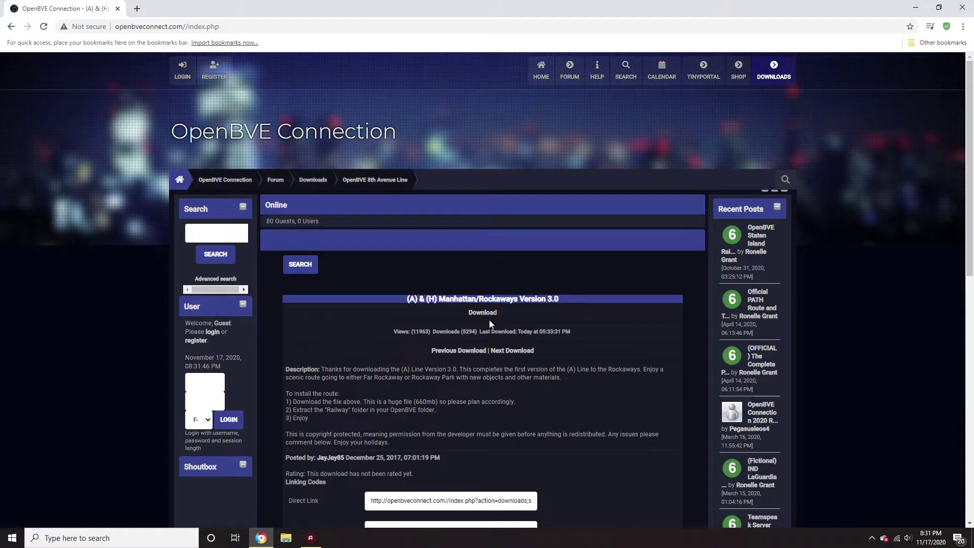
left_click(485, 315)
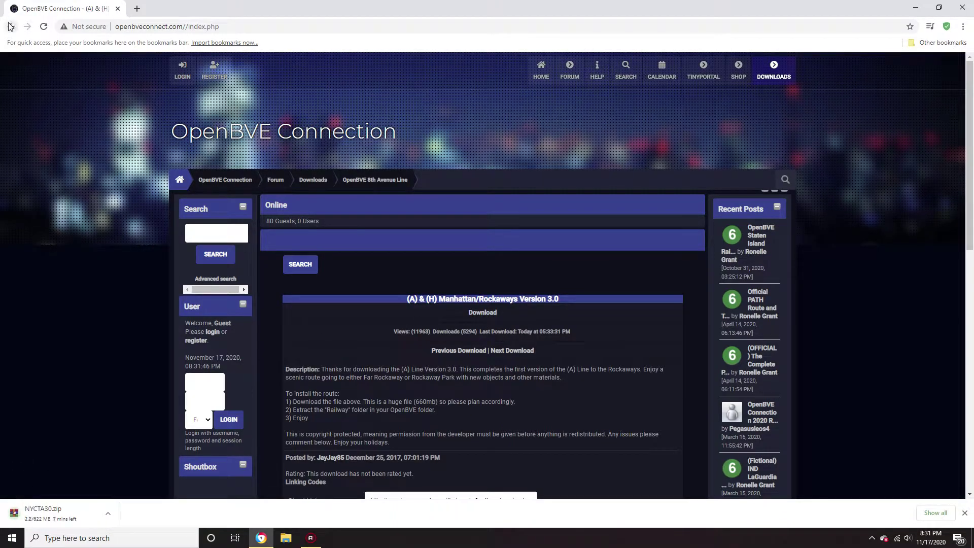
left_click(10, 26)
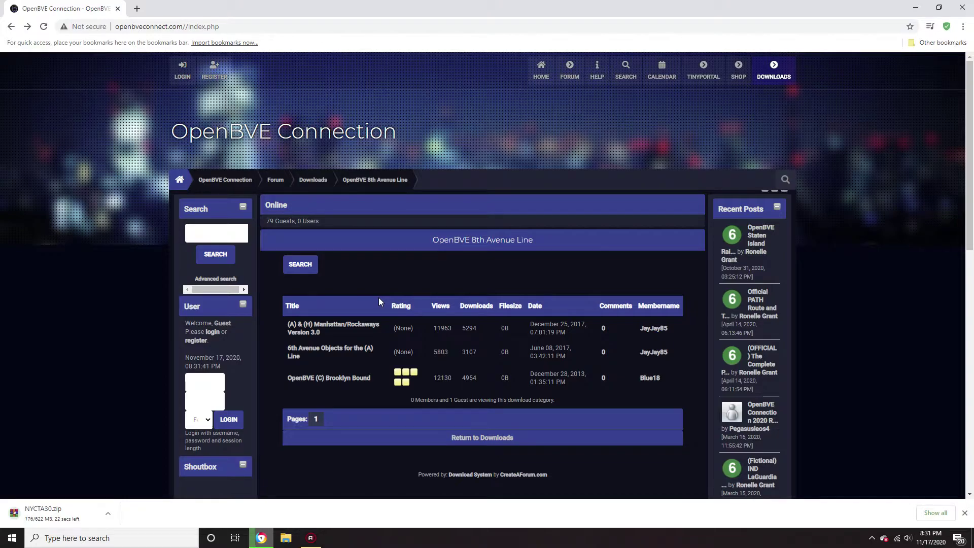
Step: Download "6th Avenue Objects for the (A) Line" and return to the 8th Avenue Line file list
left_click(348, 353)
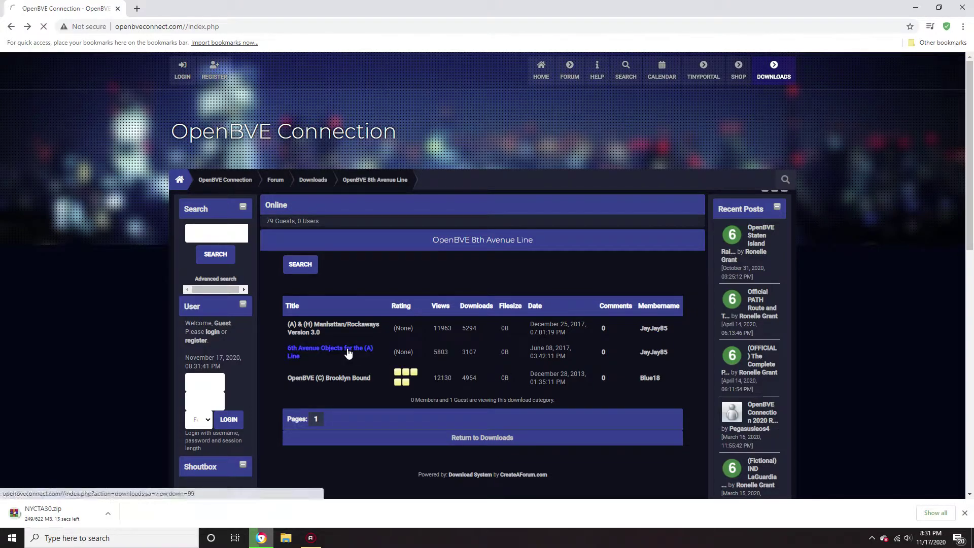
left_click(489, 314)
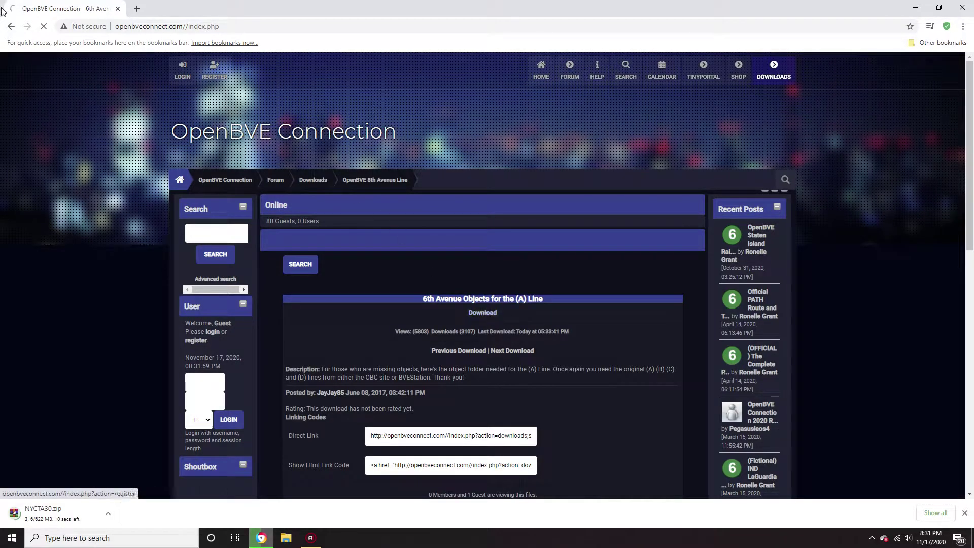
left_click(12, 26)
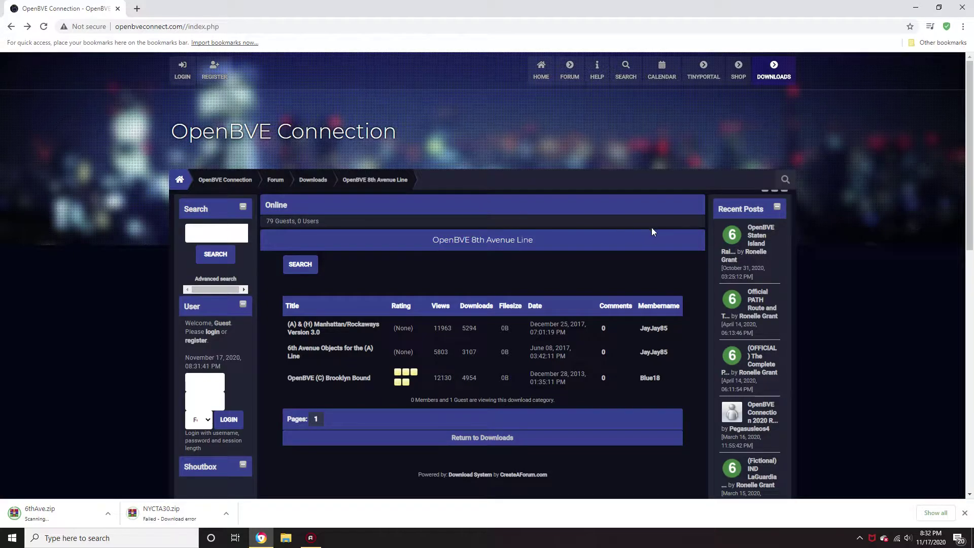
Step: Resume the failed NYCTA30.zip download
left_click(227, 514)
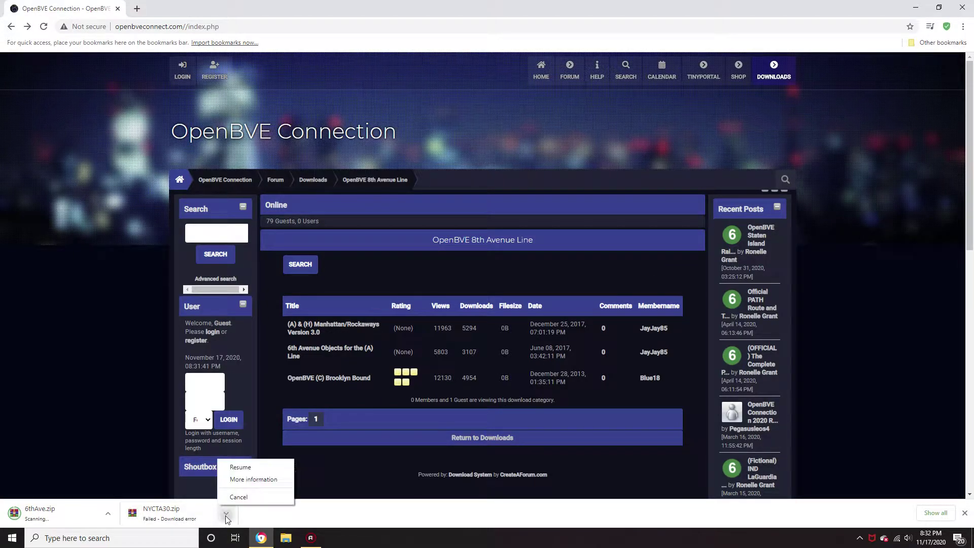
left_click(234, 463)
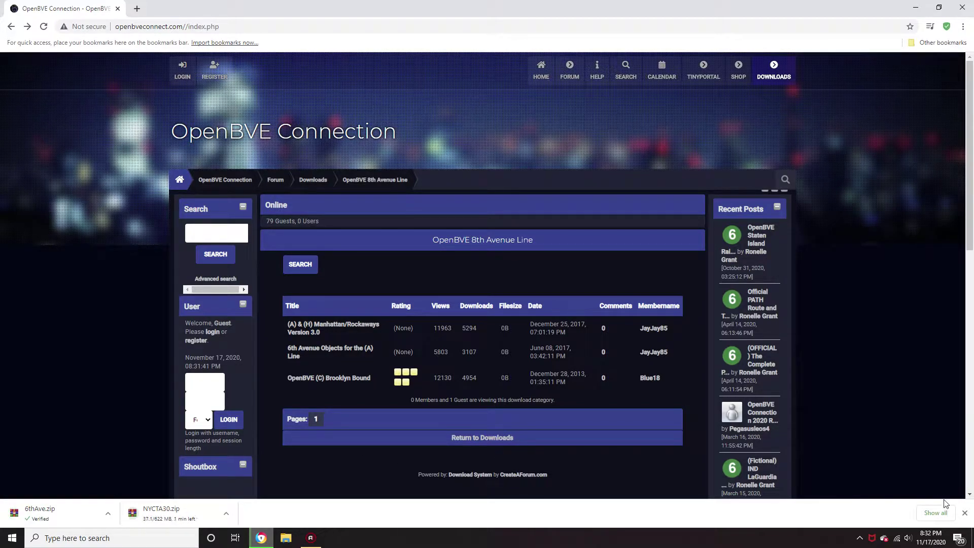
Step: Show the downloaded 6thAve.zip in its folder, and minimize that folder window
left_click(108, 513)
left_click(129, 479)
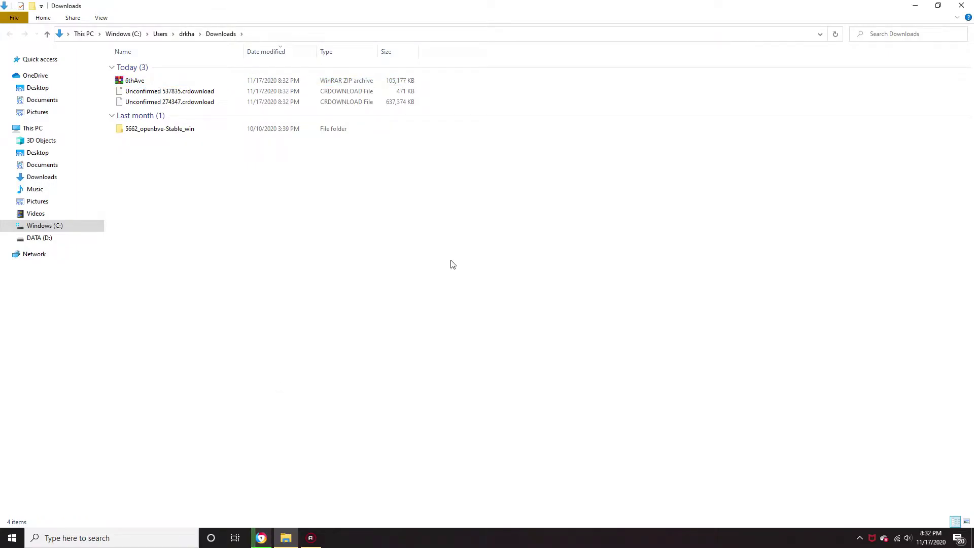
left_click(915, 5)
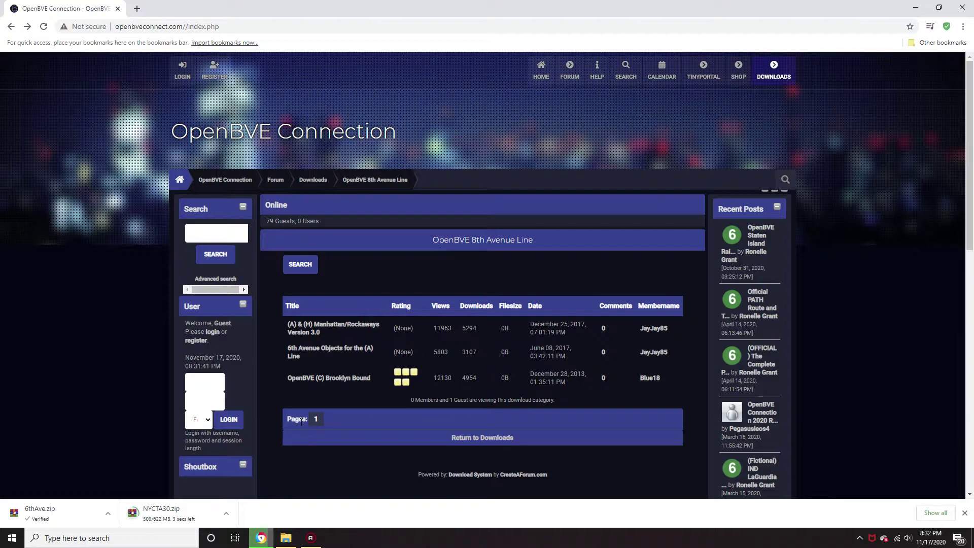
key("XF86MonBrightnessUp")
key("XF86MonBrightnessDown")
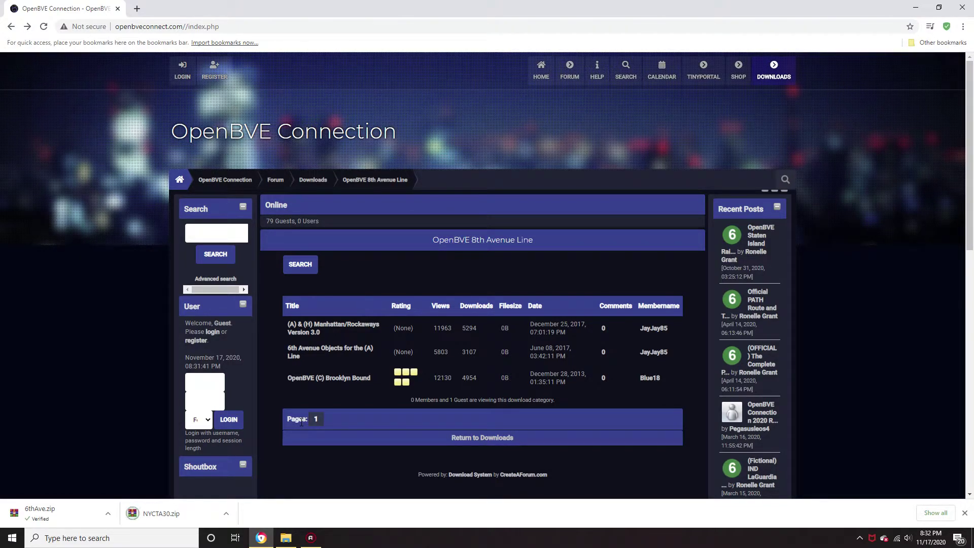
Step: Show the finished NYCTA30.zip download in its folder
left_click(226, 513)
left_click(243, 479)
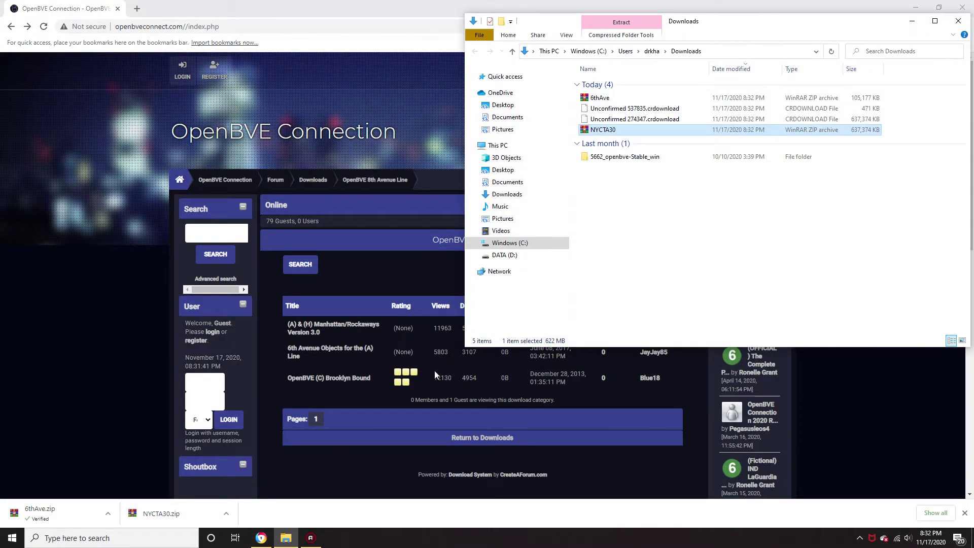
Step: Remove 6thAve.zip and NYCTA30.zip from the browser's download list and close the browser
left_click(936, 512)
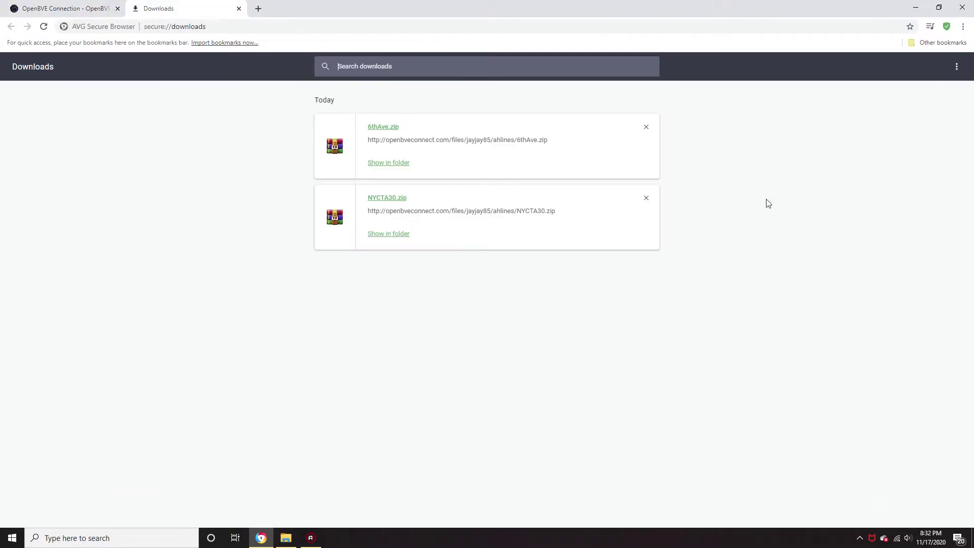
left_click(646, 127)
left_click(647, 127)
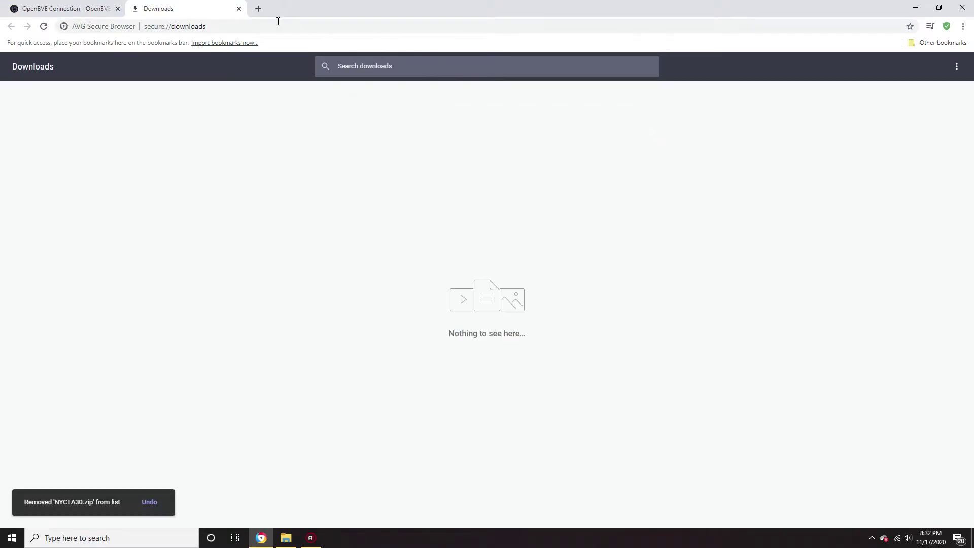
left_click(240, 9)
left_click(963, 7)
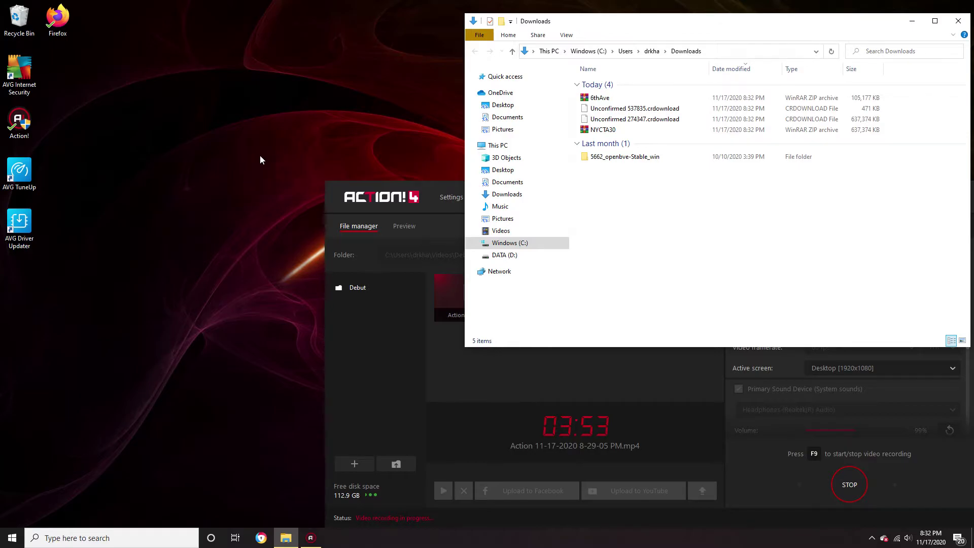
Step: Open a new File Explorer window showing the Downloads folder
left_click(114, 538)
left_click(84, 276)
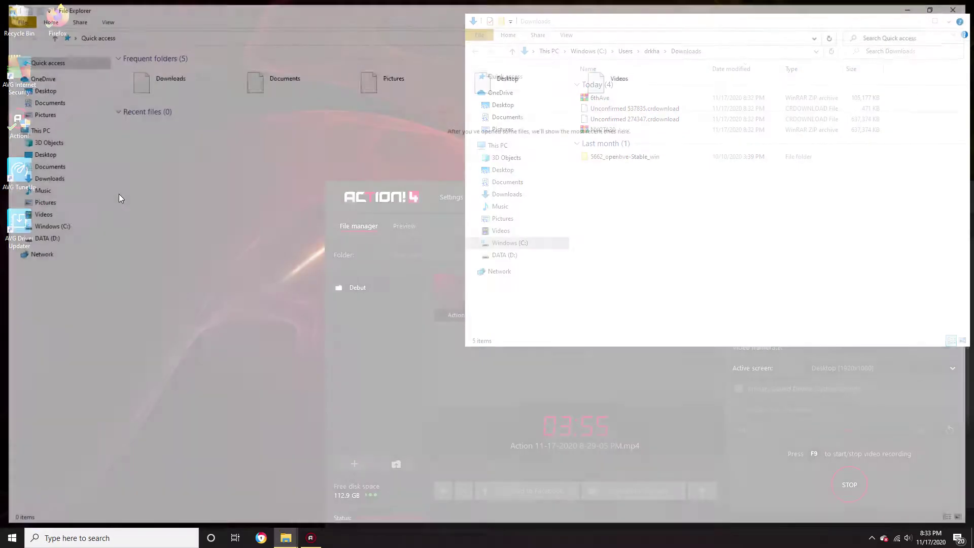
left_click(42, 177)
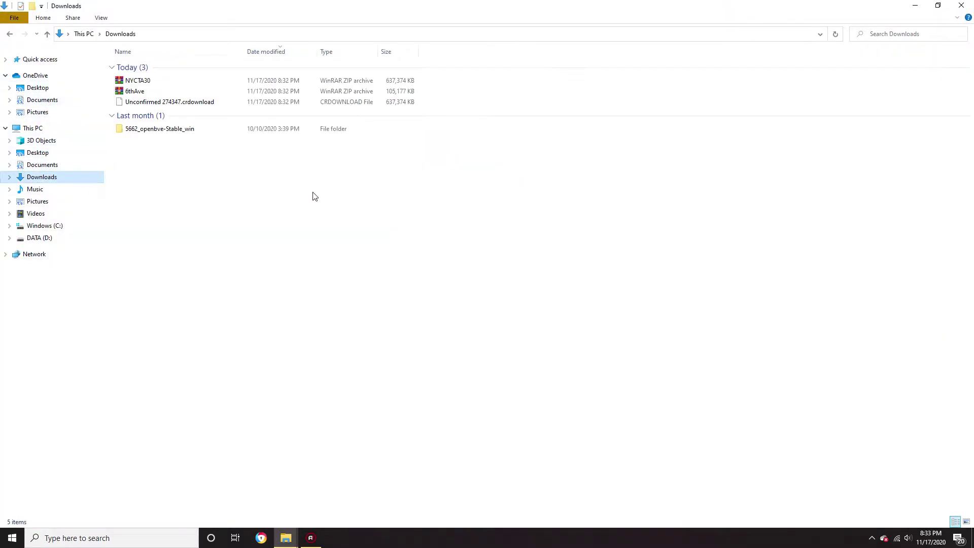
Step: Open the Railway folder inside 5662_openbve-Stable_win, BVE, Stable, Userdata, LegacyContent
double_click(219, 128)
double_click(191, 64)
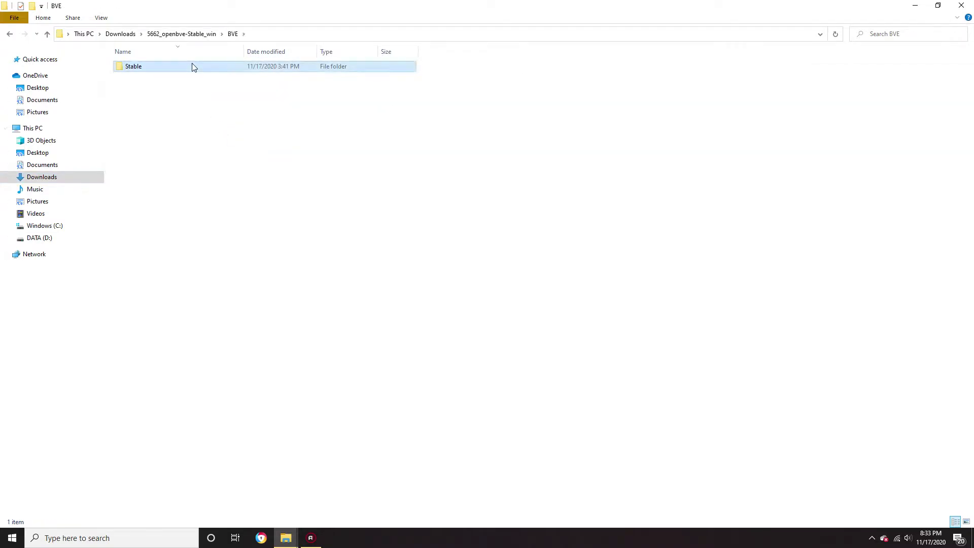
double_click(193, 67)
double_click(185, 77)
double_click(177, 67)
double_click(177, 68)
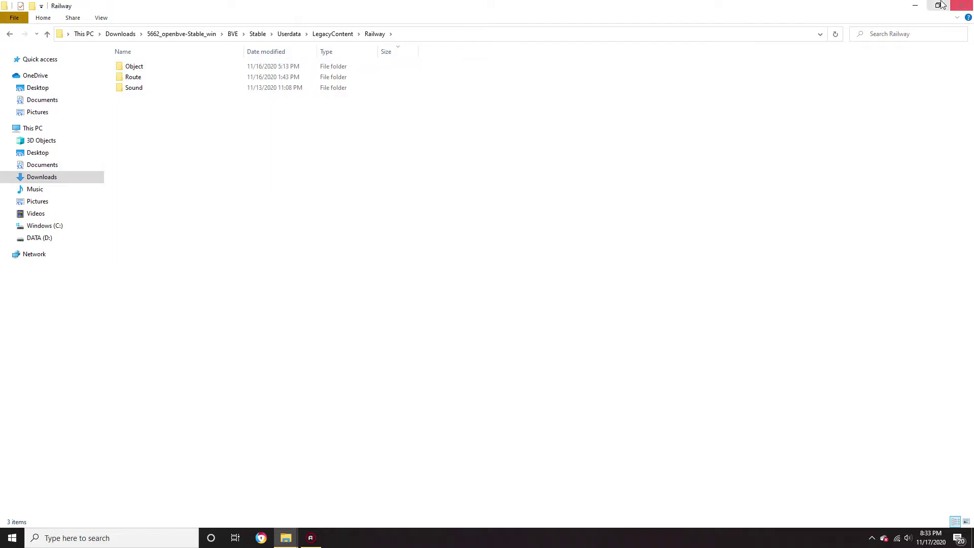
Step: Restore the Railway window to a smaller size and delete the two Unconfirmed .crdownload files from the Downloads folder
left_click(939, 5)
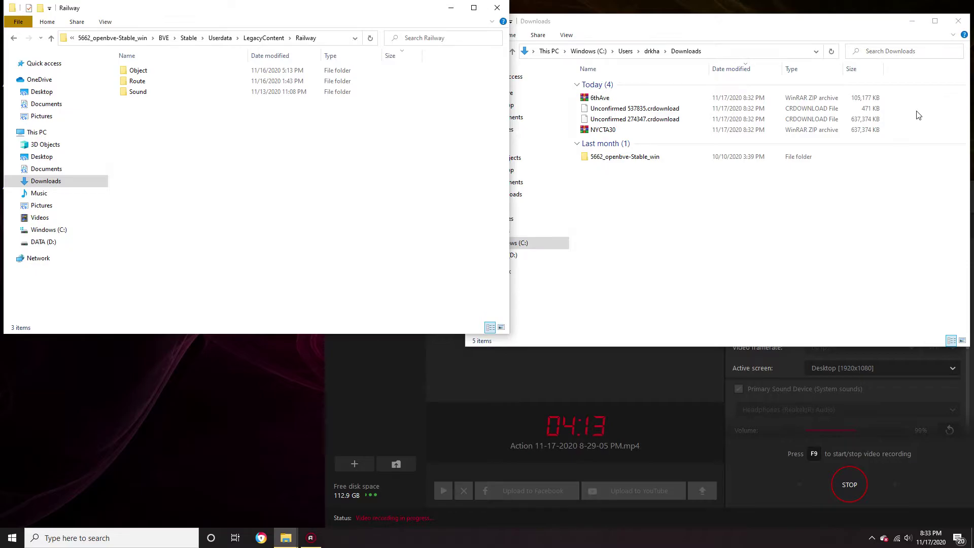
left_click_drag(903, 113, 879, 115)
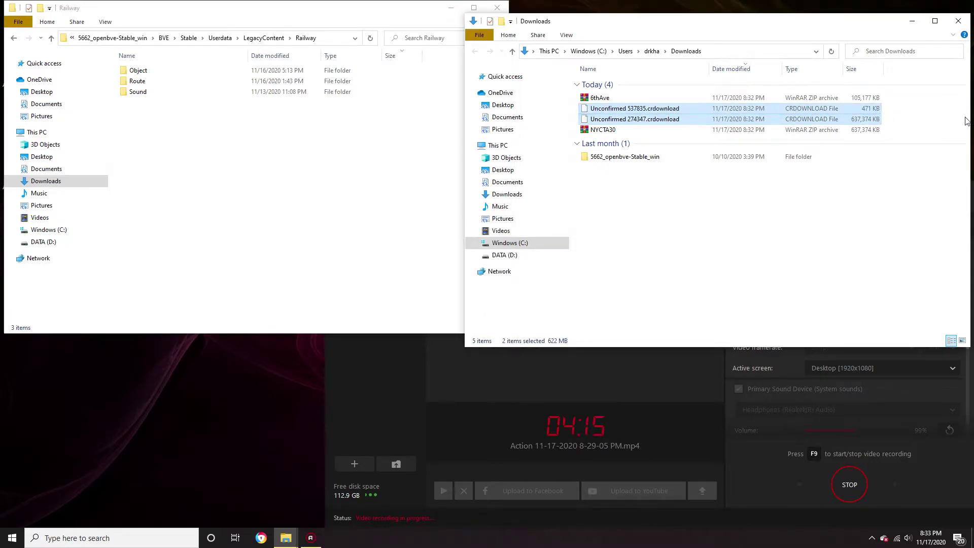
key("Delete")
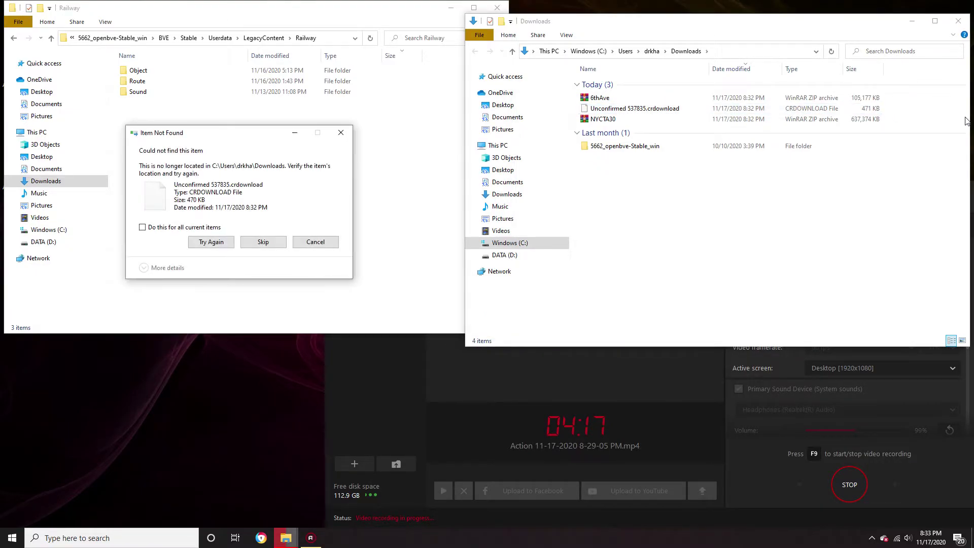
left_click(211, 242)
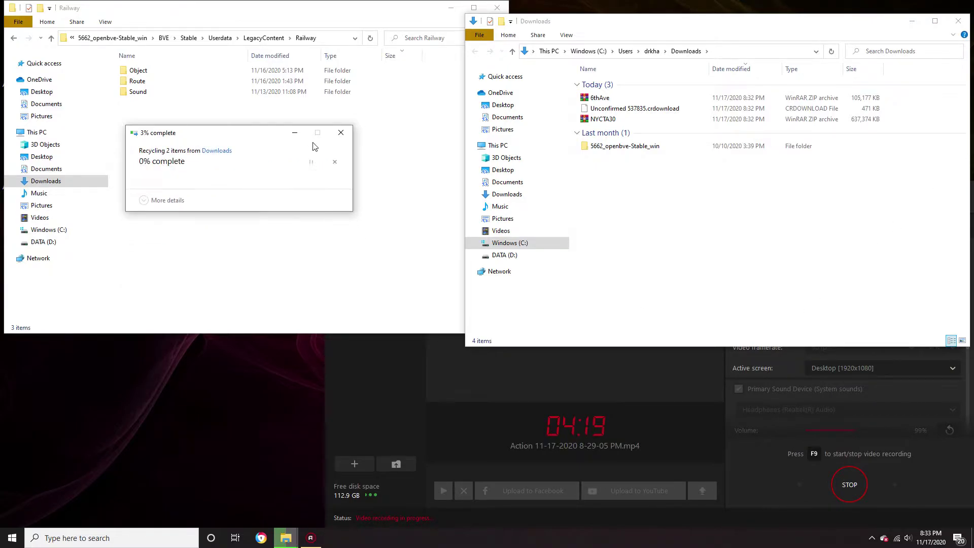
left_click(341, 133)
left_click(661, 109)
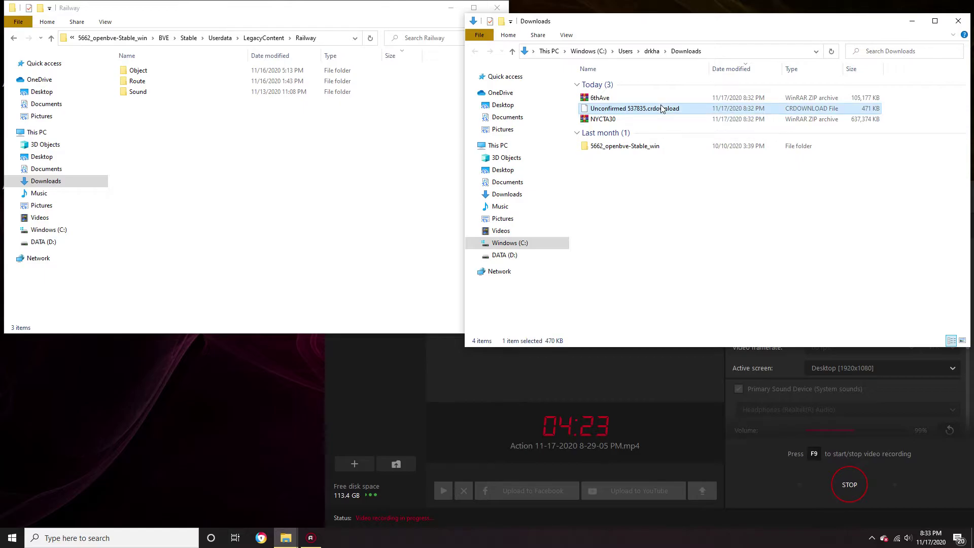
double_click(662, 109)
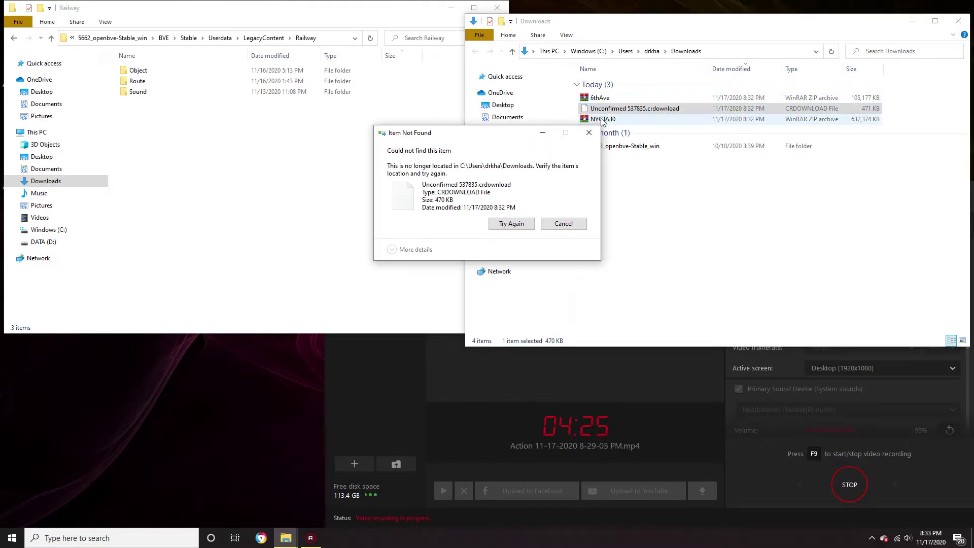
left_click(589, 132)
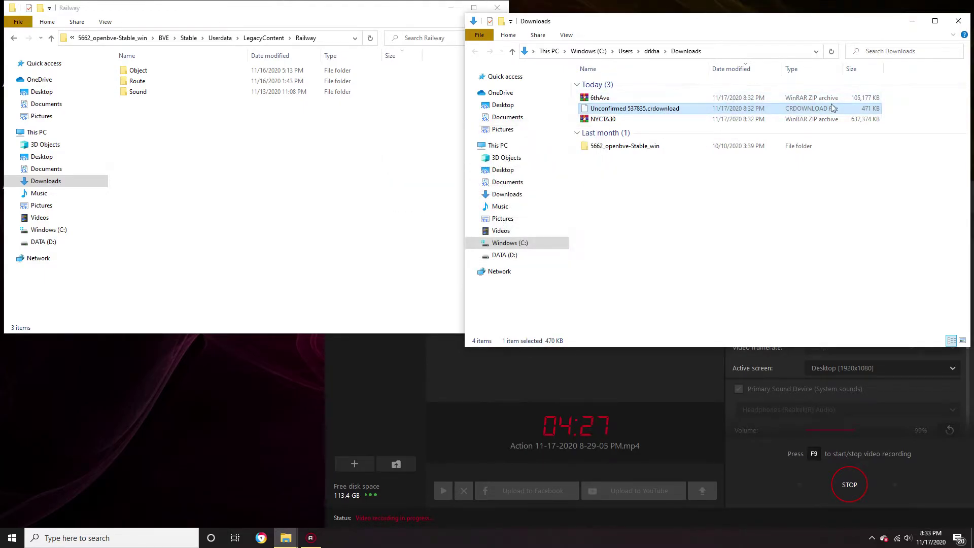
Step: Extract the 6thAve archive into its own 6thAve folder in Downloads and delete the archive
left_click(613, 98)
right_click(613, 98)
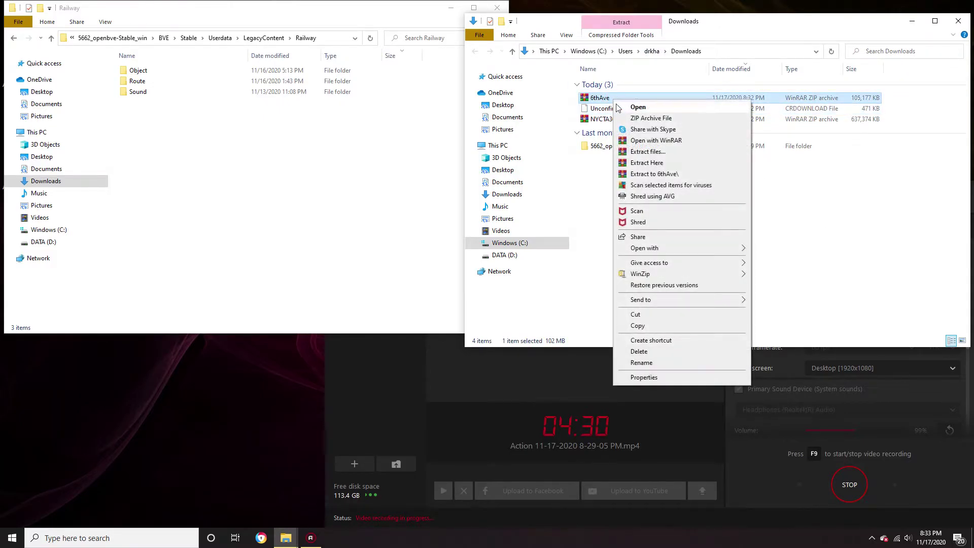
left_click(645, 181)
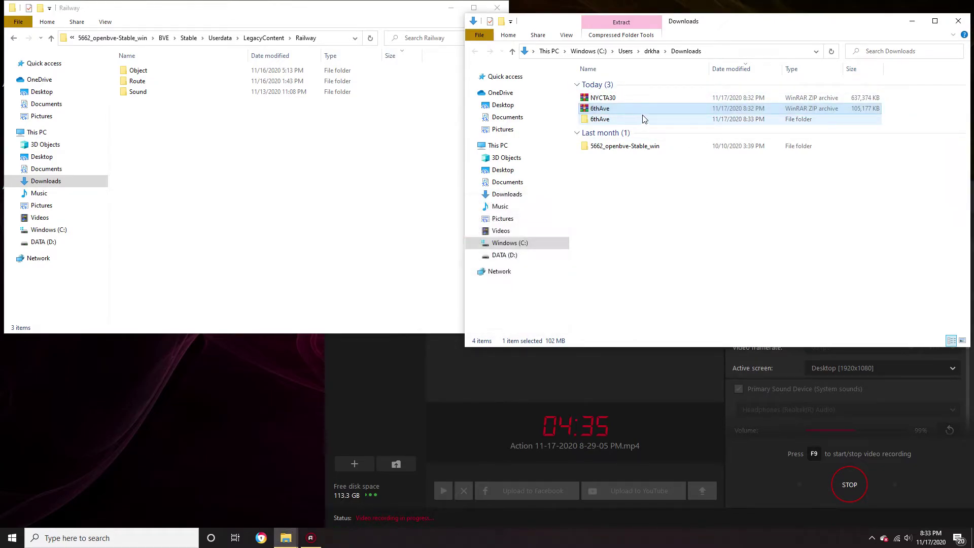
key("Delete")
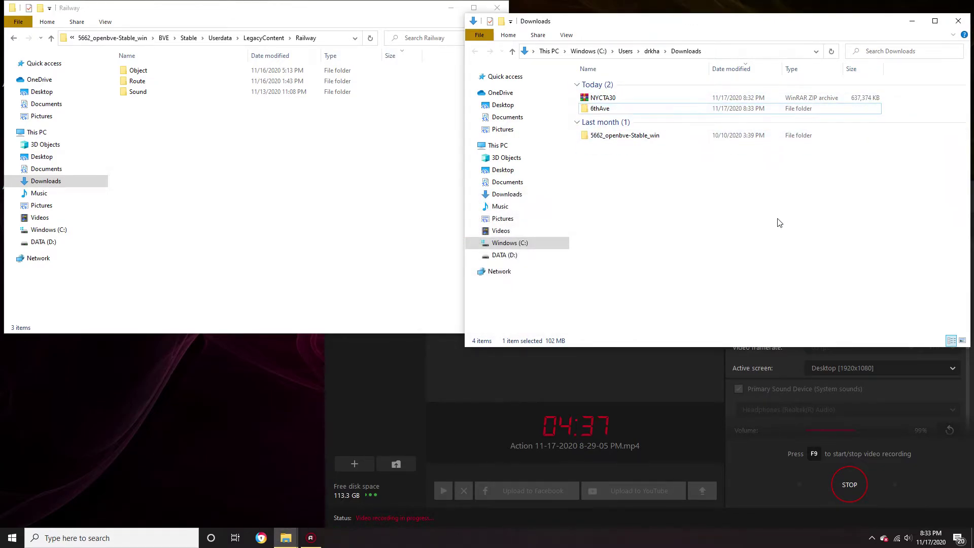
Step: Extract the NYCTA30 archive into its own NYCTA30 folder in Downloads and delete the archive
right_click(616, 98)
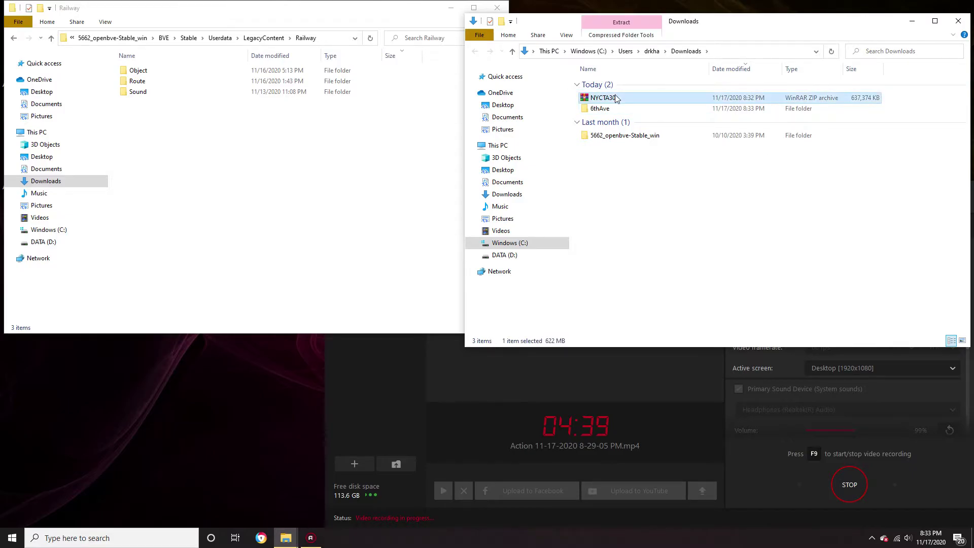
left_click(647, 171)
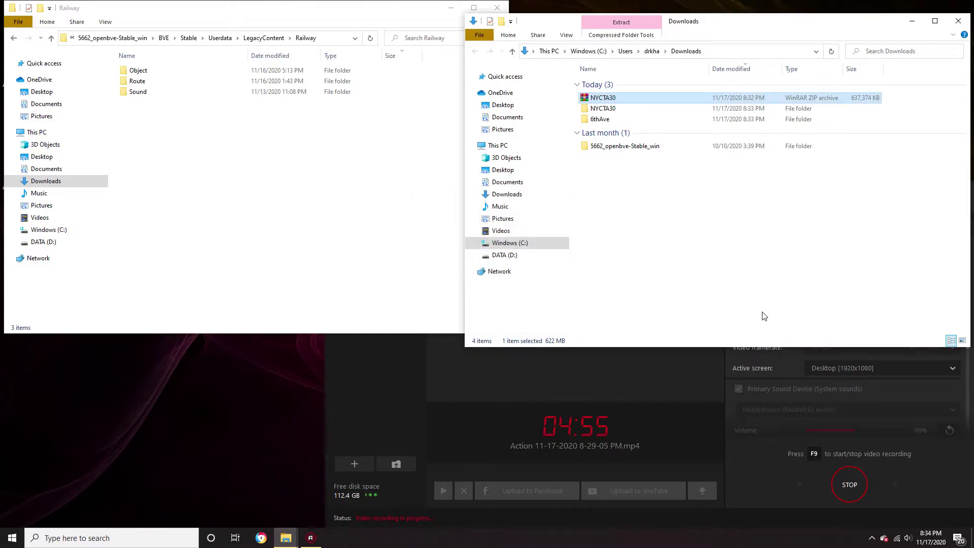
key("Delete")
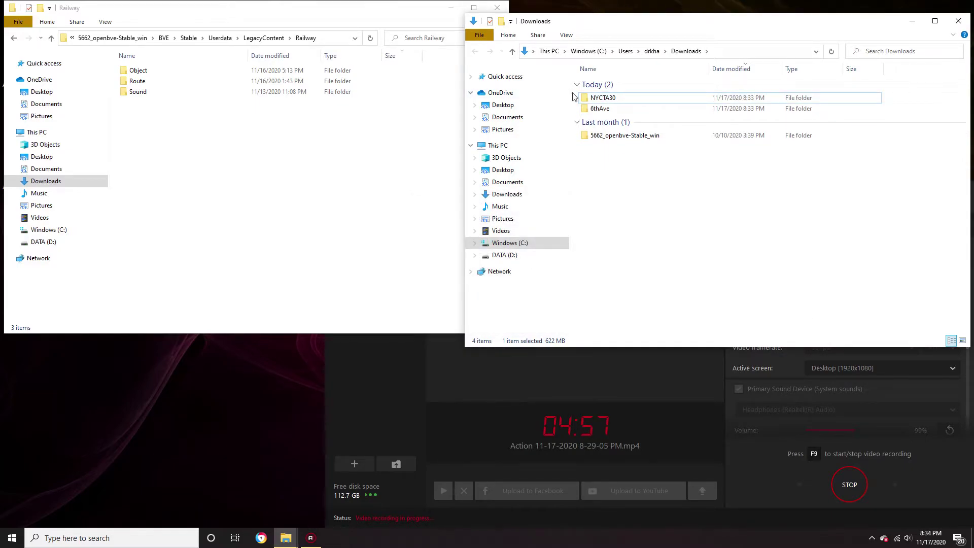
Step: Open the extracted 6thAve folder and examine the contents of the 6thAve folder nested inside it
double_click(601, 109)
double_click(611, 89)
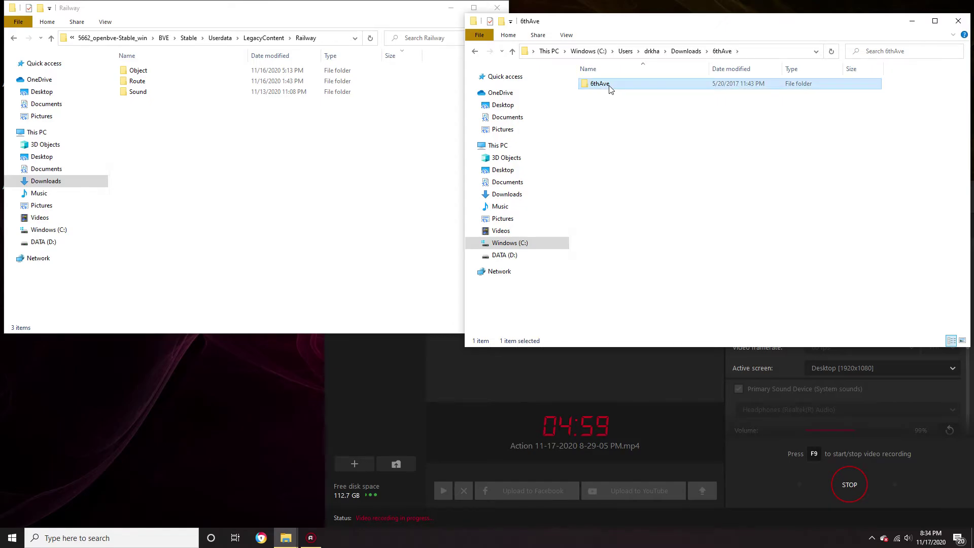
left_click(512, 51)
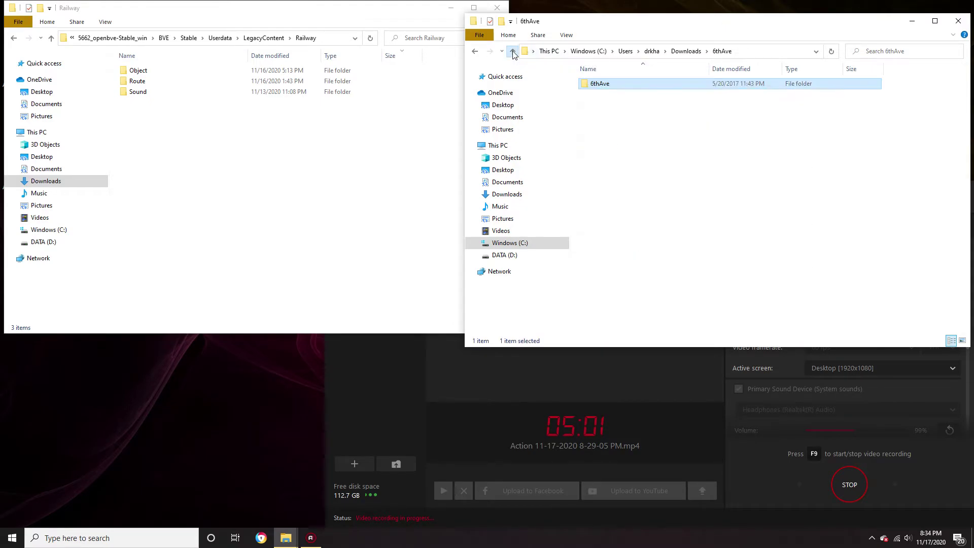
left_click(701, 132)
double_click(624, 89)
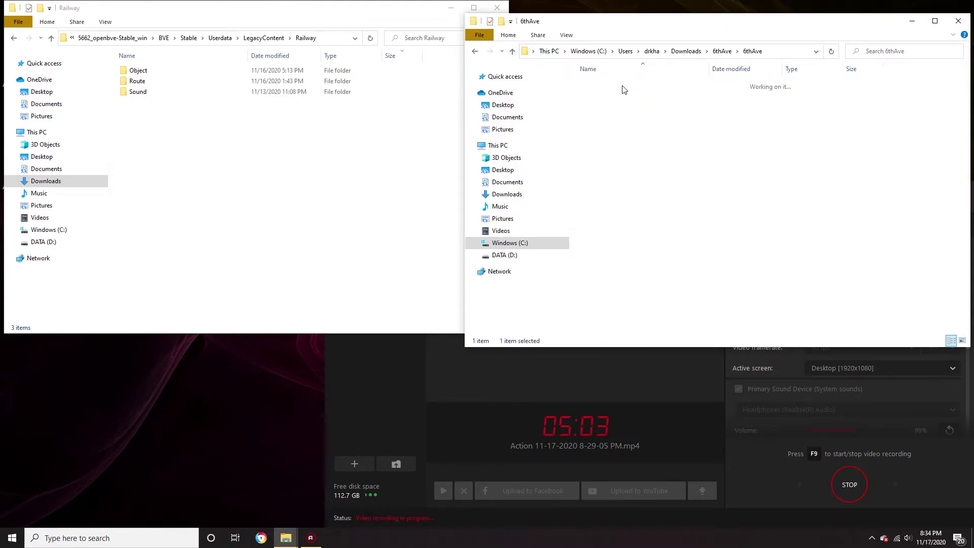
scroll(629, 127, "down", 15)
scroll(638, 154, "up", 15)
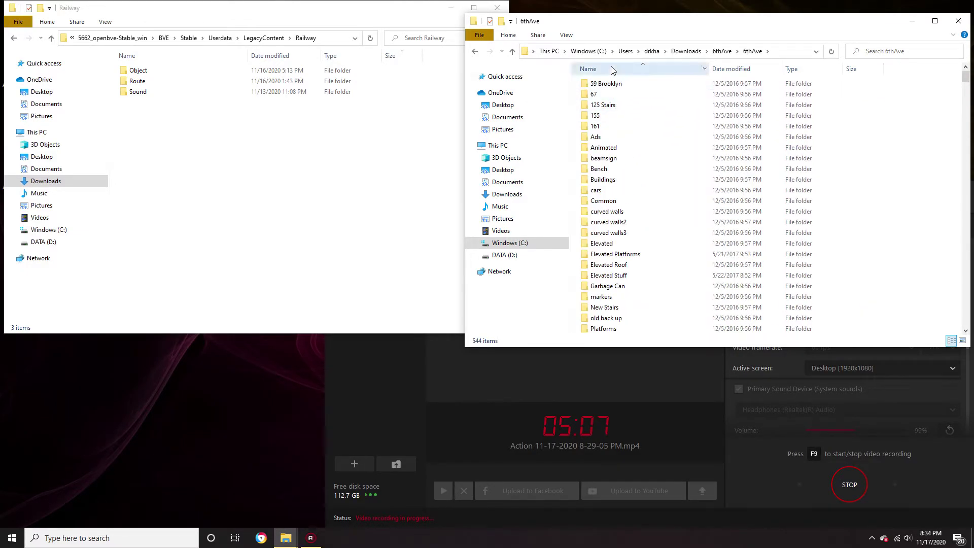
left_click(513, 52)
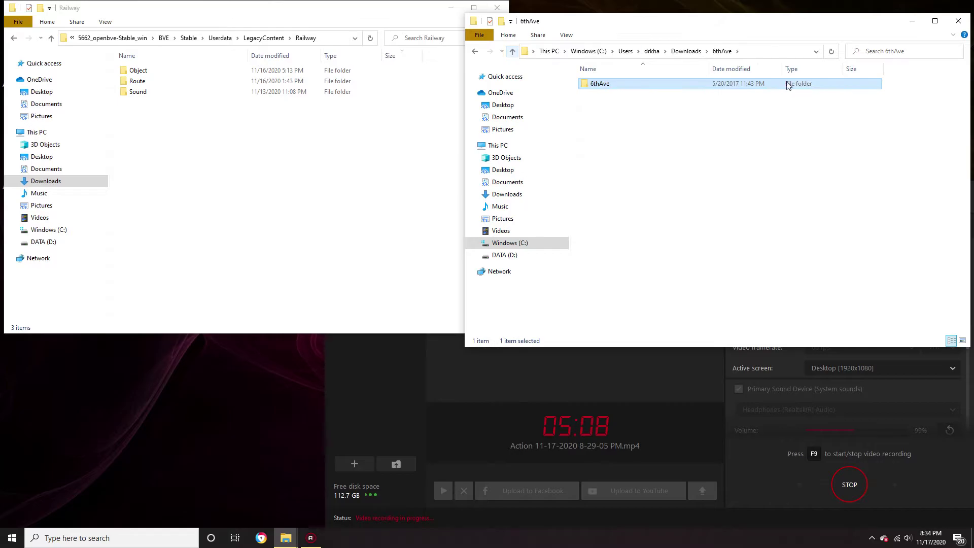
left_click(683, 157)
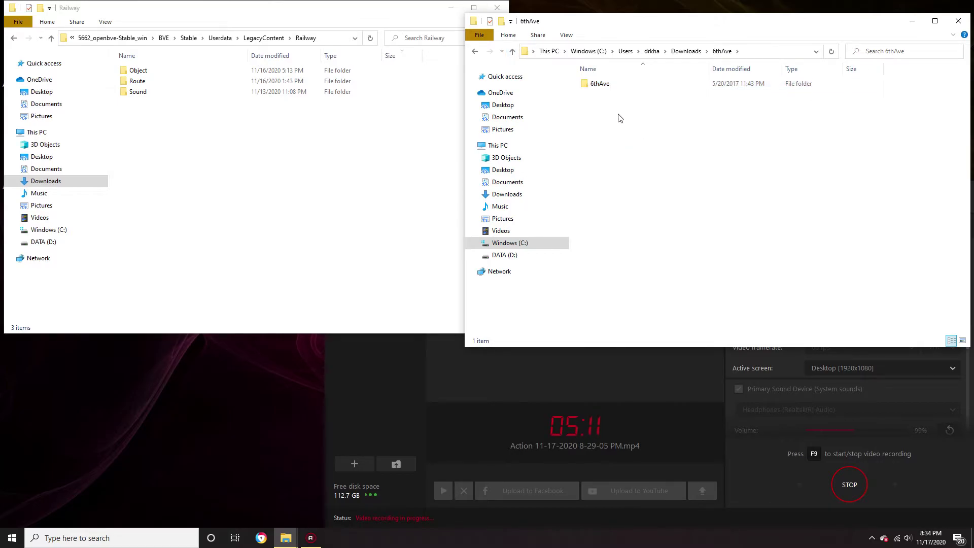
double_click(599, 84)
left_click(513, 52)
double_click(611, 86)
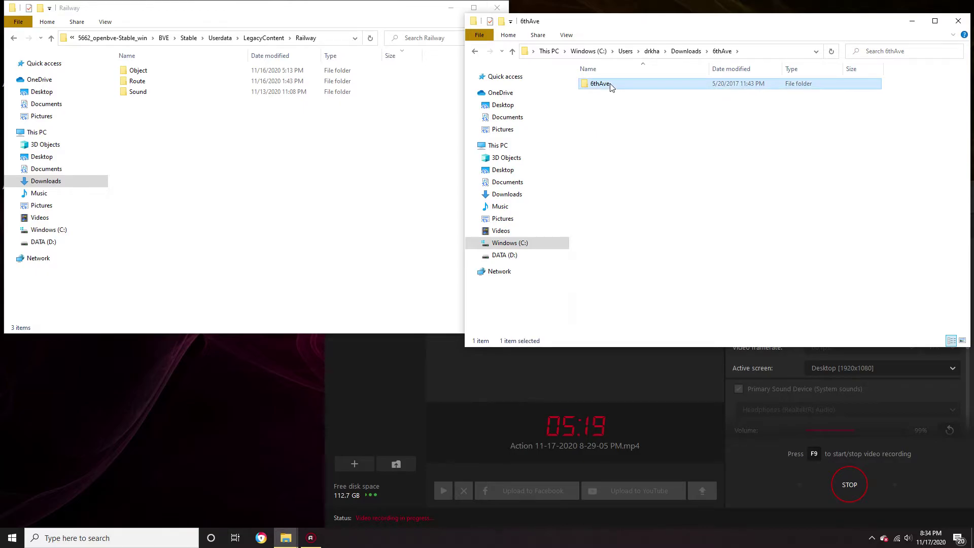
left_click(514, 54)
Step: Move the nested 6thAve folder into Railway's Object folder, replacing the existing files, and delete the emptied 6thAve folder from Downloads
left_click_drag(637, 182, 744, 81)
left_click_drag(637, 162, 333, 71)
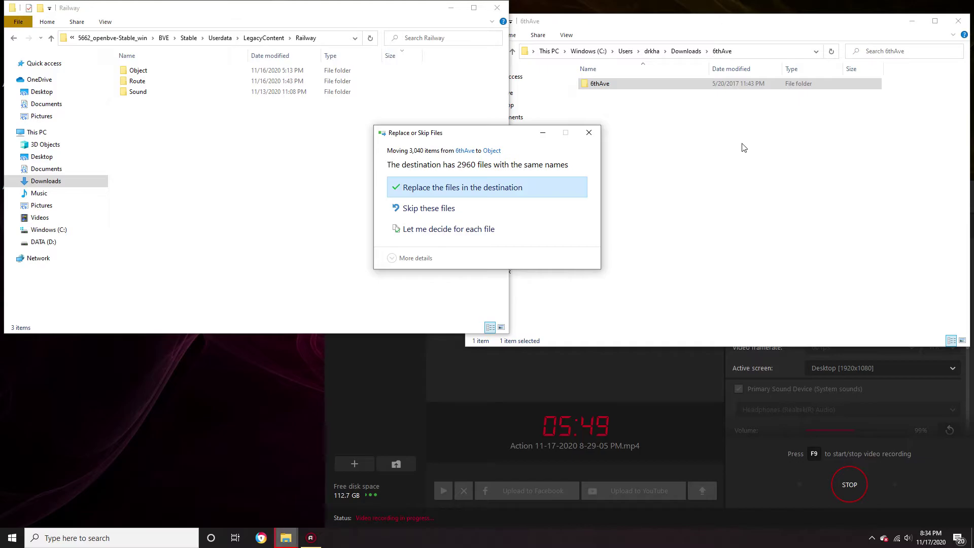
left_click(567, 183)
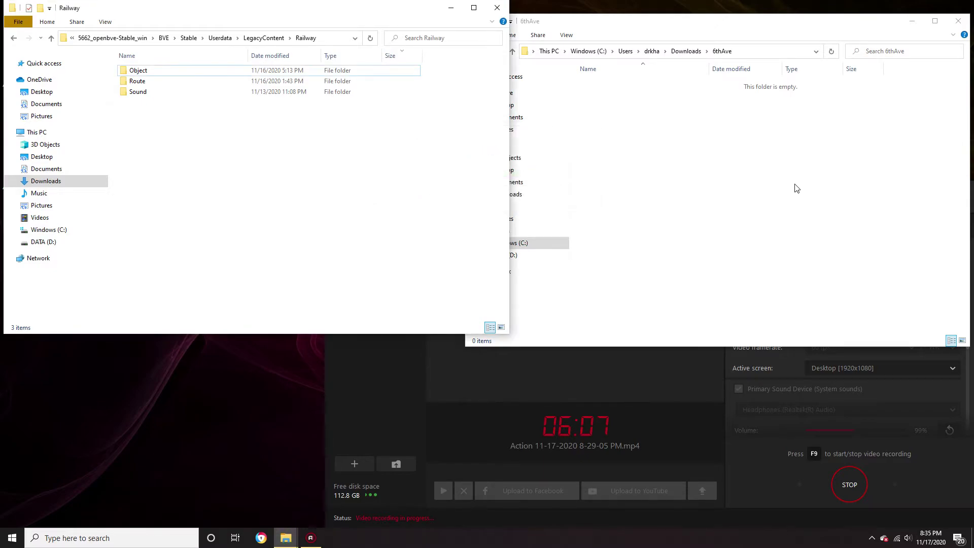
left_click(513, 53)
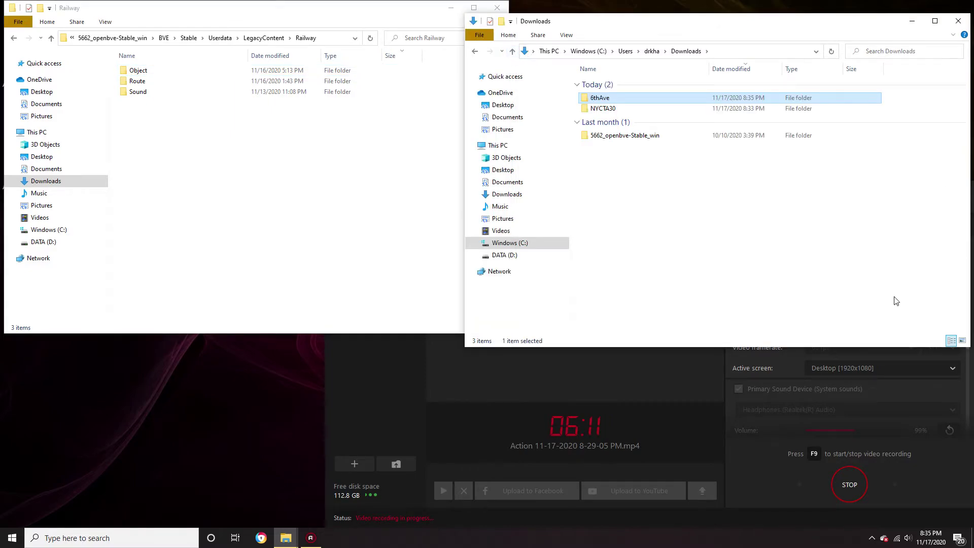
key("Delete")
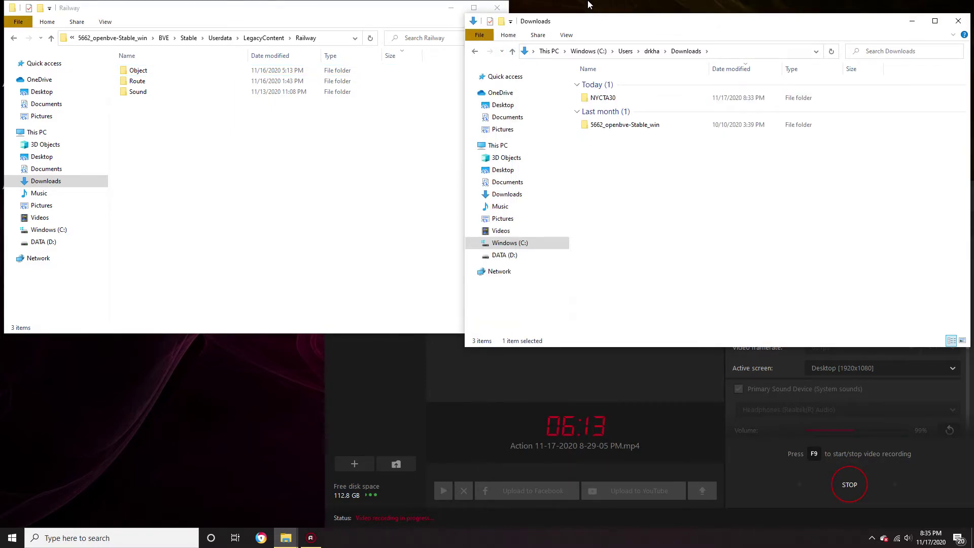
Step: Move 8thAve, IND 8th Avenue and LefShut from NYCTA30's Railway Object folder into the OpenBVE Object folder, replacing the existing files
double_click(603, 98)
double_click(598, 84)
left_click(609, 86)
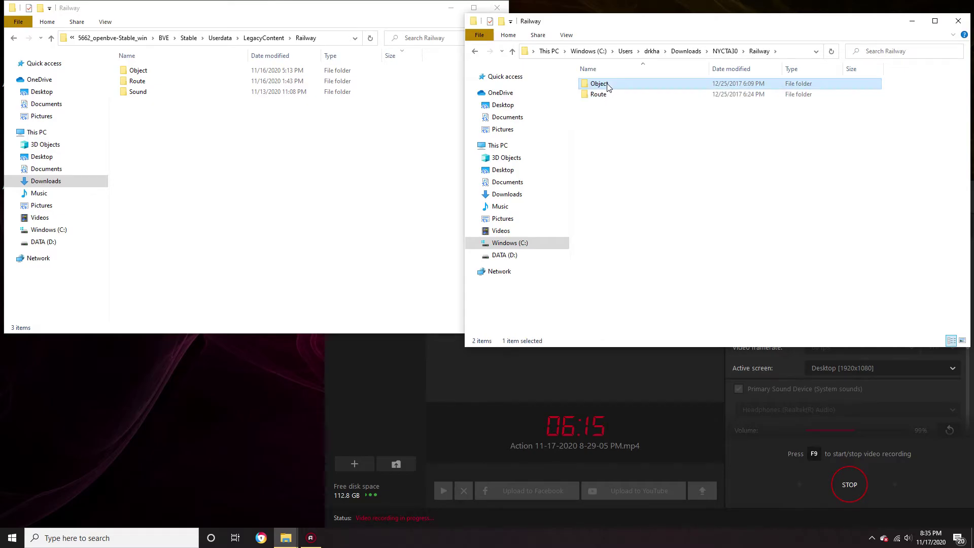
double_click(609, 87)
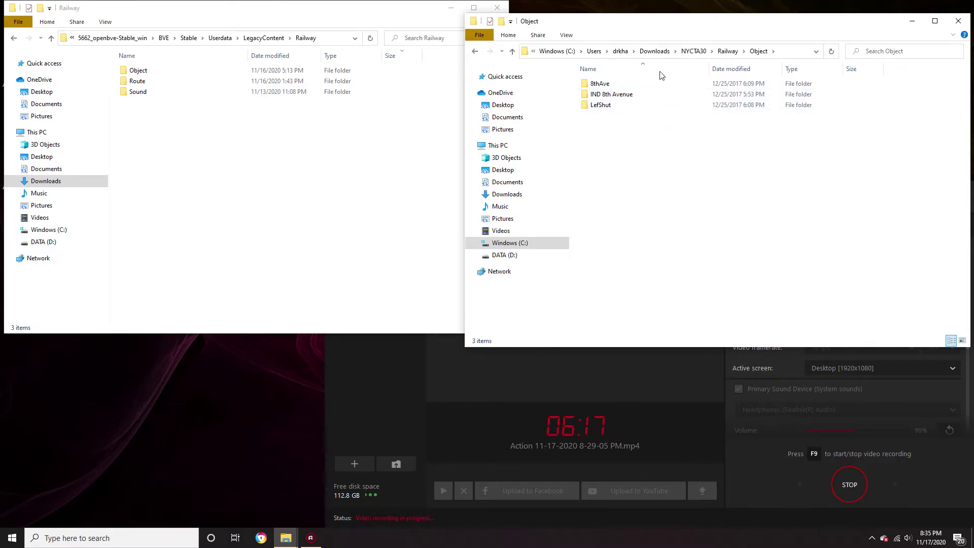
left_click_drag(645, 199, 356, 71)
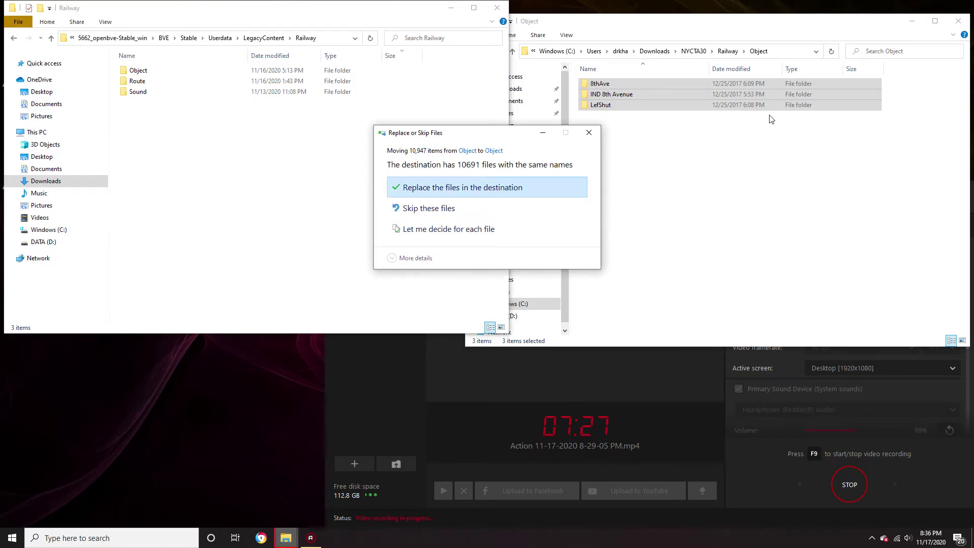
left_click(575, 188)
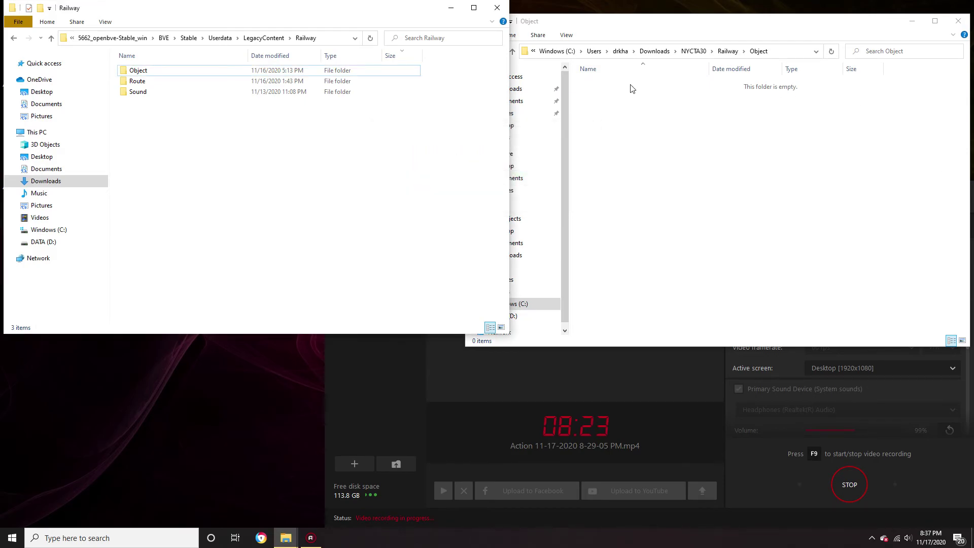
Step: Move the NYCT-A (3.0) folder from NYCTA30's Route folder into the OpenBVE Route folder, replacing the existing files
left_click(514, 52)
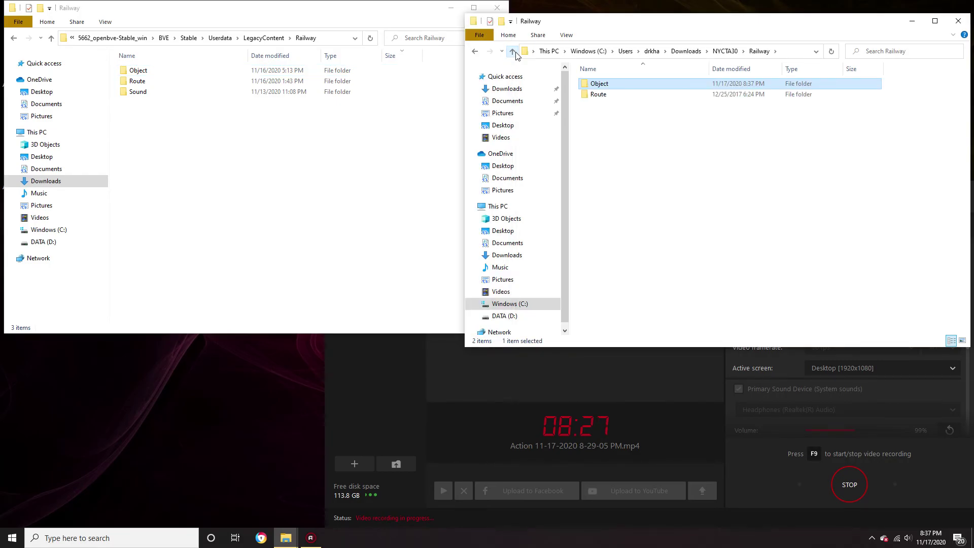
double_click(615, 94)
left_click_drag(612, 105, 368, 85)
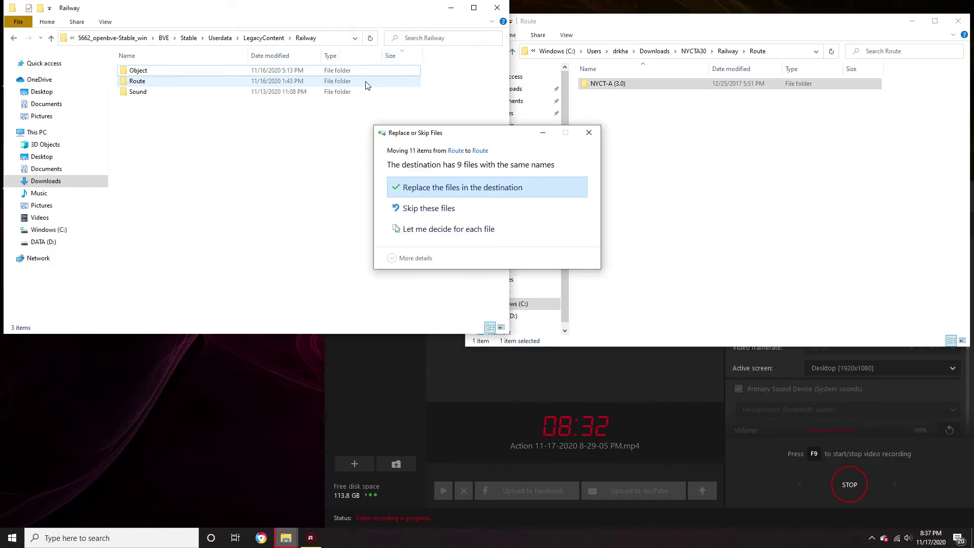
left_click(523, 187)
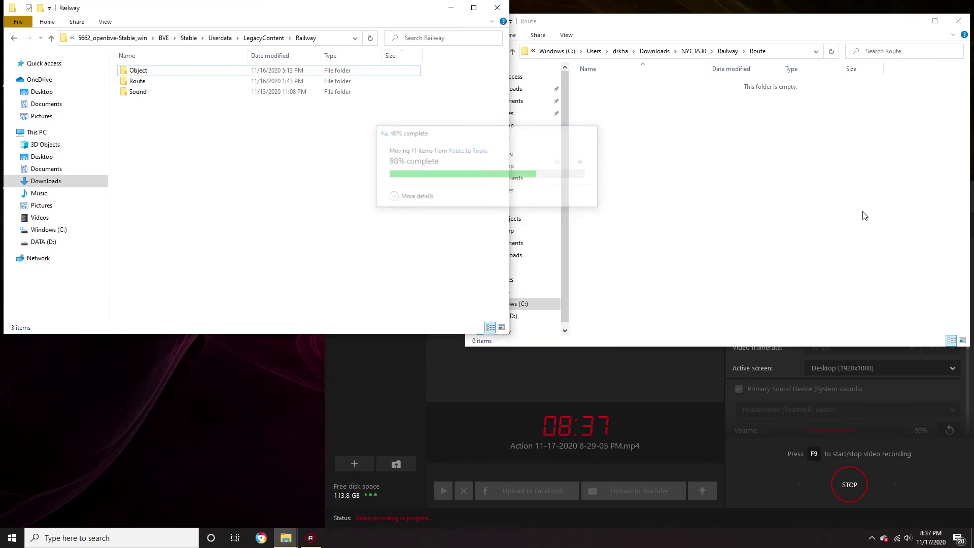
Step: Delete the NYCTA30 folder from Downloads, close that window and maximize the Railway window
left_click(514, 51)
left_click(514, 51)
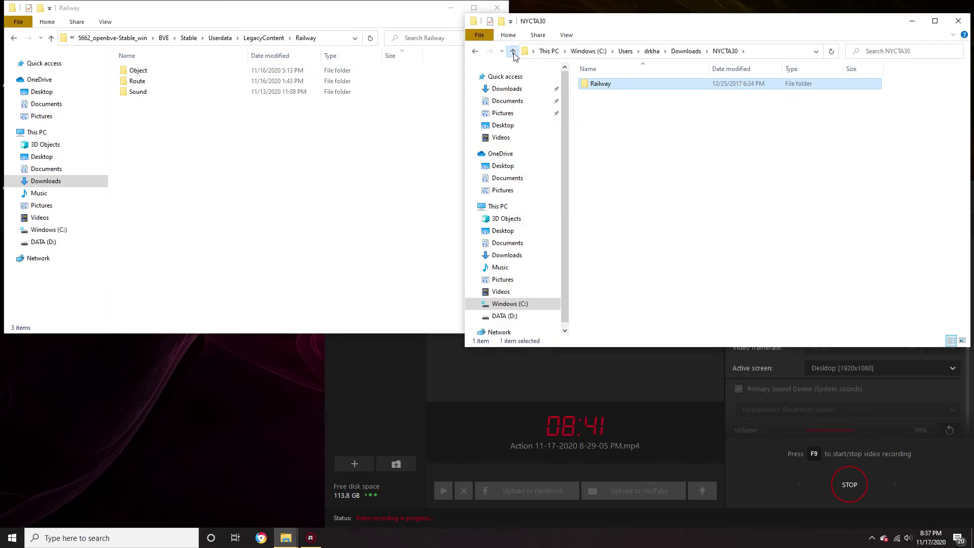
left_click(513, 51)
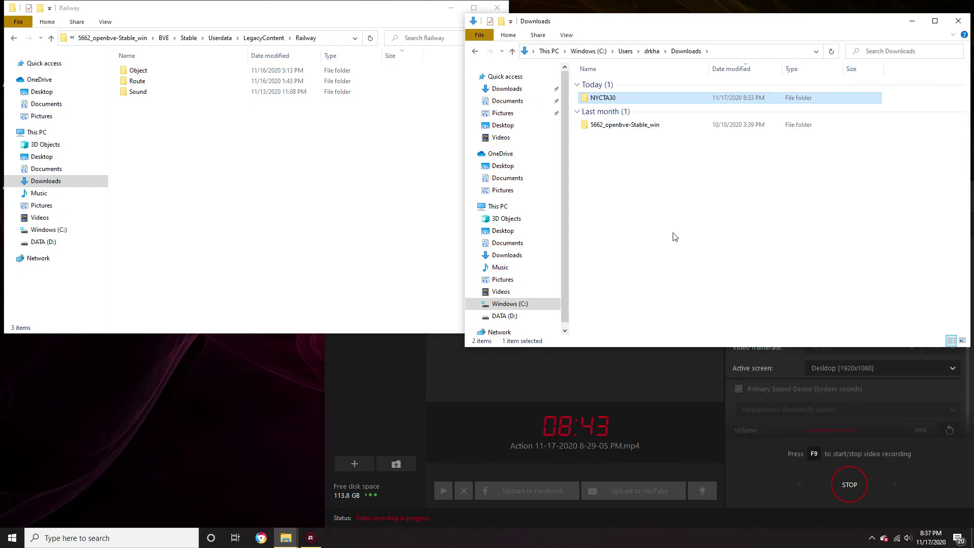
key("Delete")
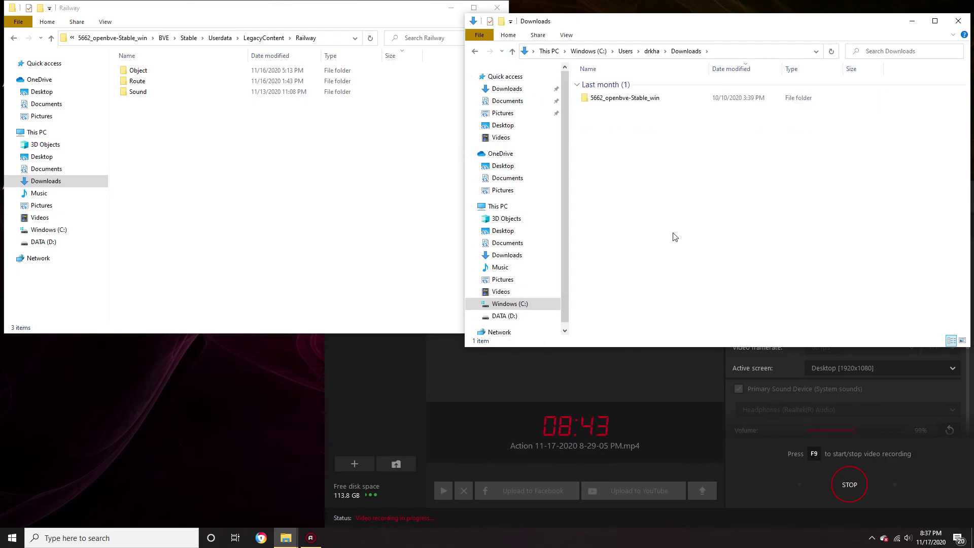
left_click(958, 21)
left_click(473, 7)
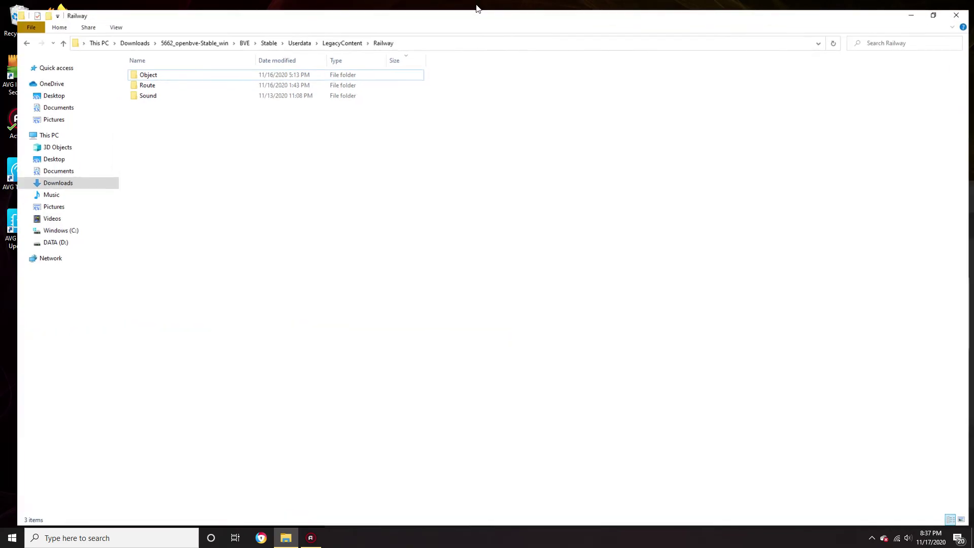
Step: Return to Downloads and open the Stable folder through 5662_openbve-Stable_win and BVE
left_click(34, 61)
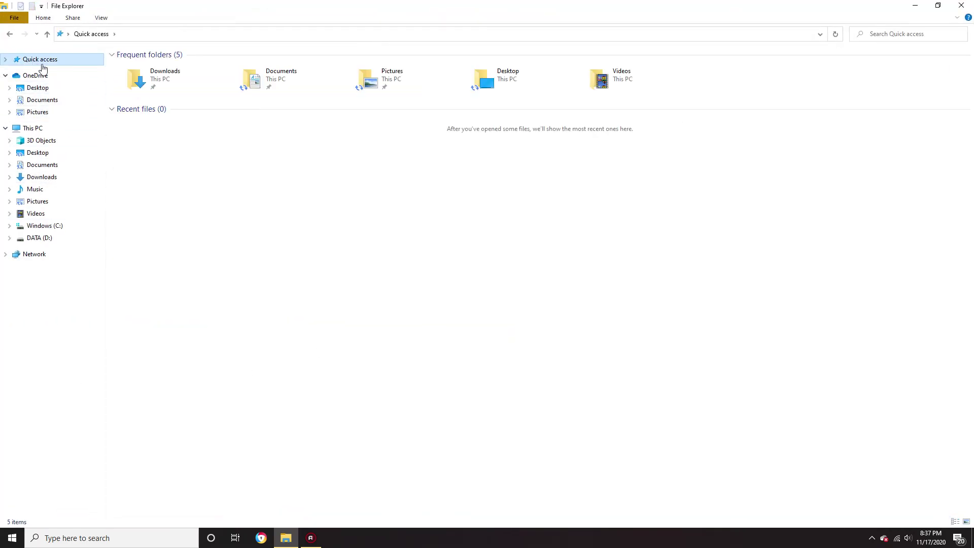
left_click(38, 179)
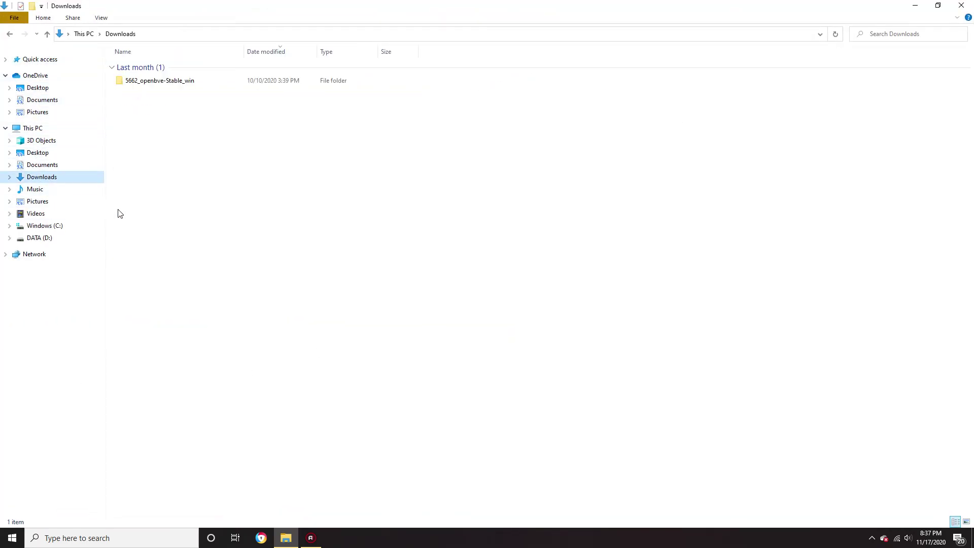
double_click(193, 83)
double_click(189, 70)
double_click(189, 68)
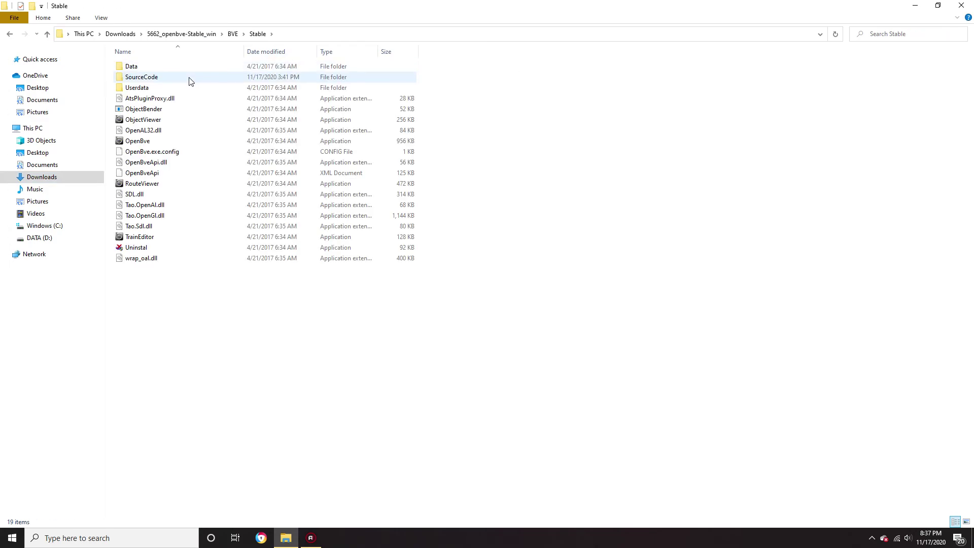
left_click(185, 86)
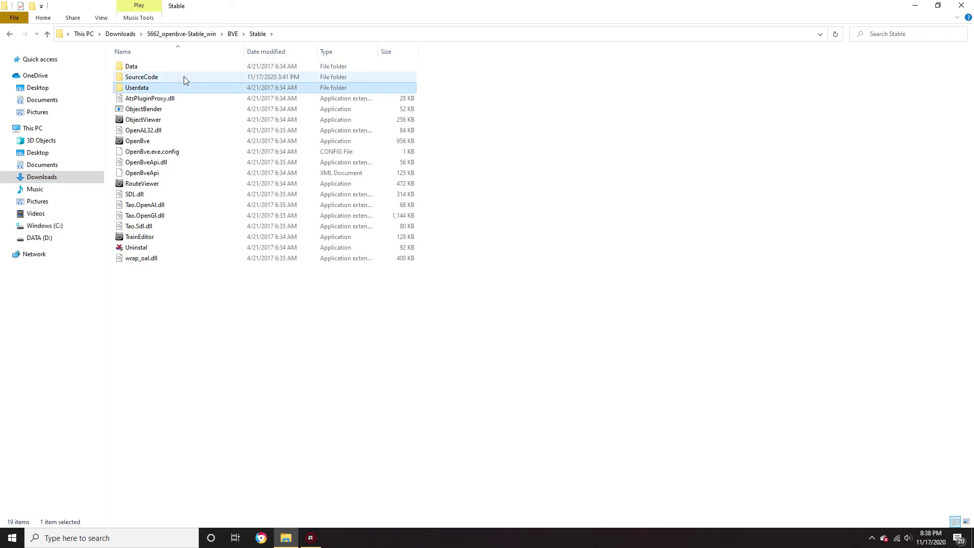
left_click(559, 188)
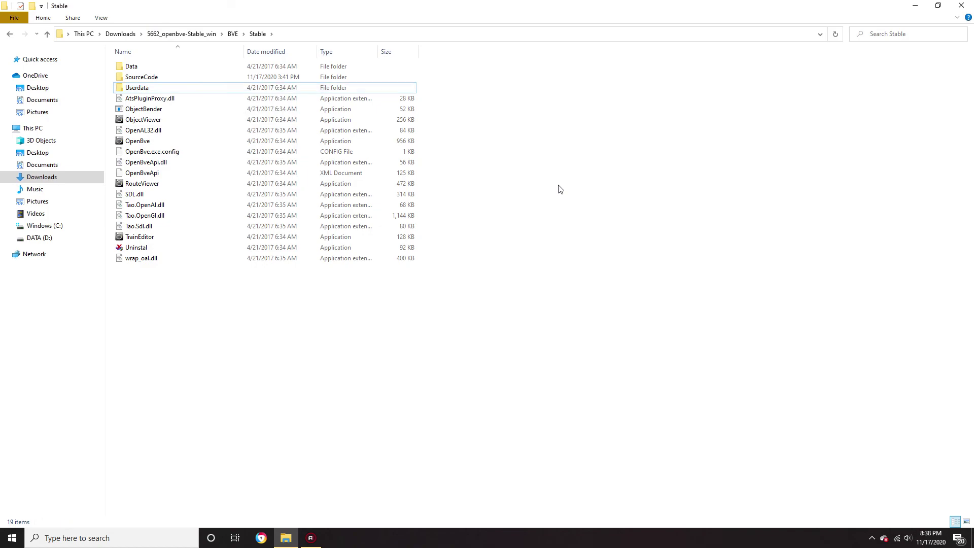
Step: Open the Railway folder through Stable's Userdata and LegacyContent folders
double_click(199, 89)
double_click(176, 68)
double_click(176, 68)
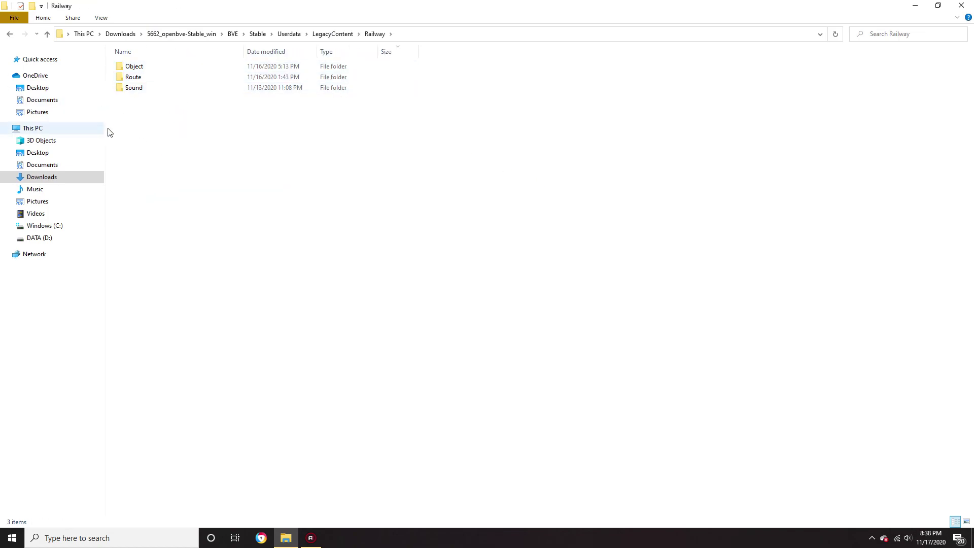
Step: Reopen the Stable folder from Downloads through 5662_openbve-Stable_win and BVE to view the OpenBVE program files, and close the window
left_click(51, 60)
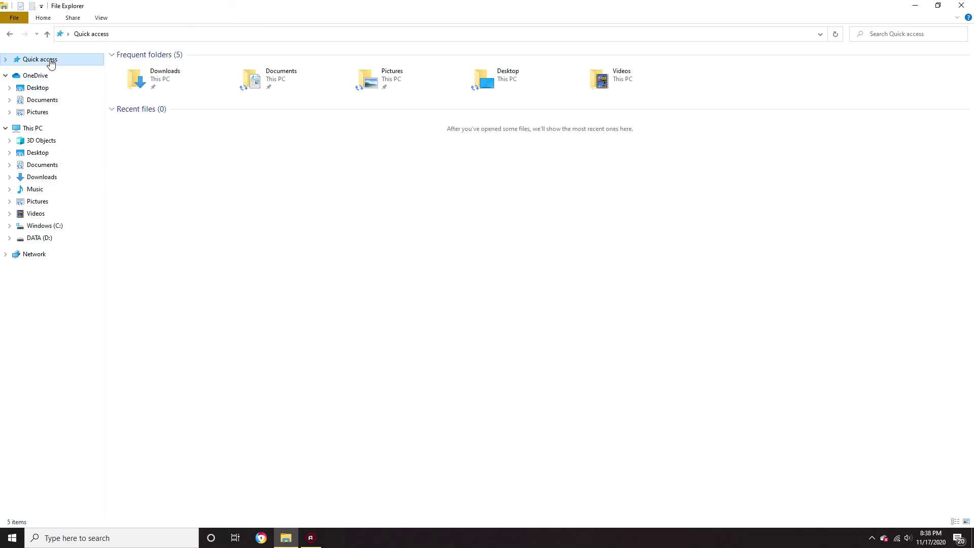
left_click(42, 178)
double_click(208, 81)
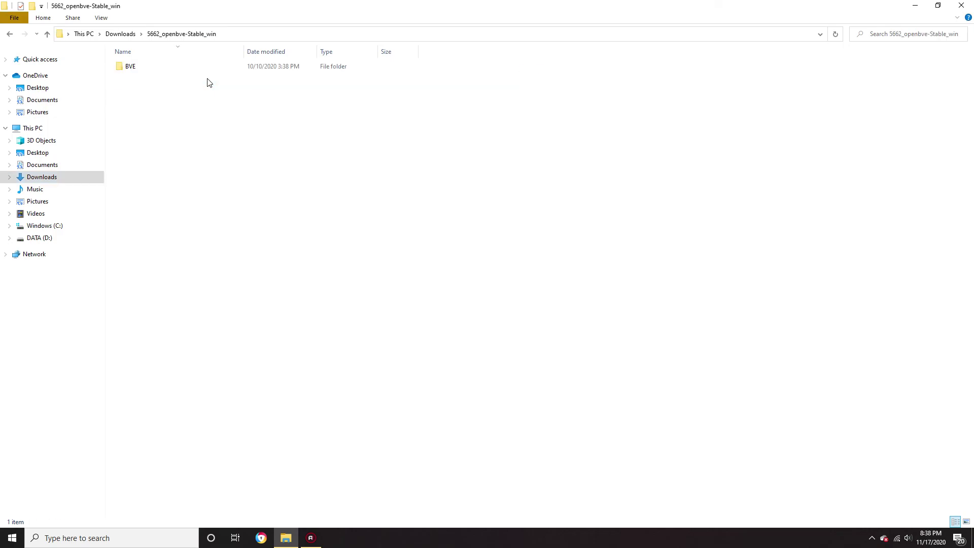
double_click(204, 70)
double_click(204, 71)
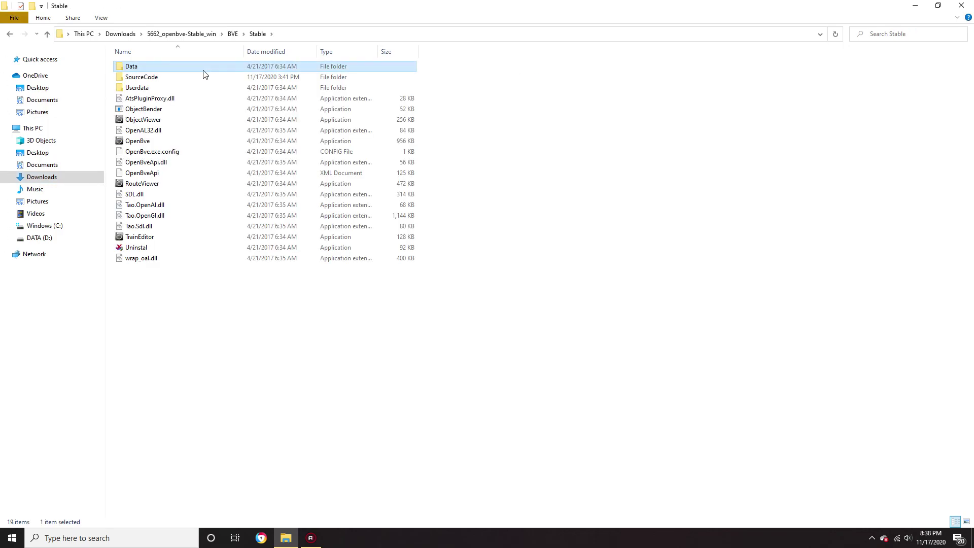
left_click(631, 126)
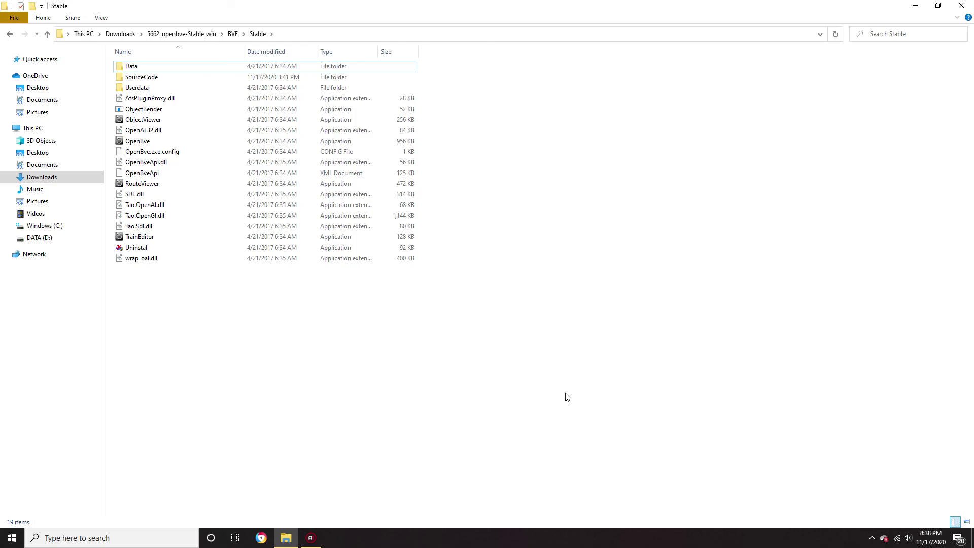
left_click(969, 4)
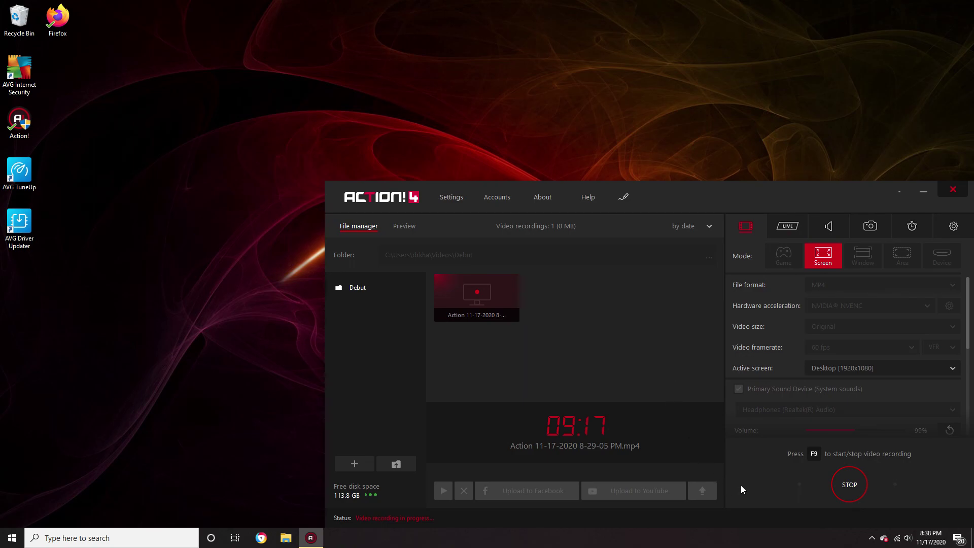